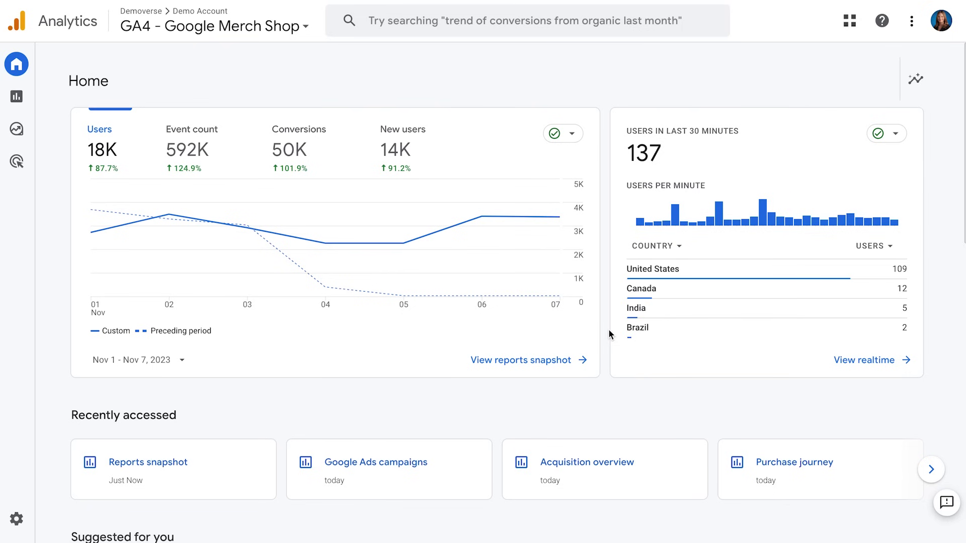
Scroll the Home page down to the Users dropped and $19,959.16 revenue insight cards
scroll(609, 334, down, 5)
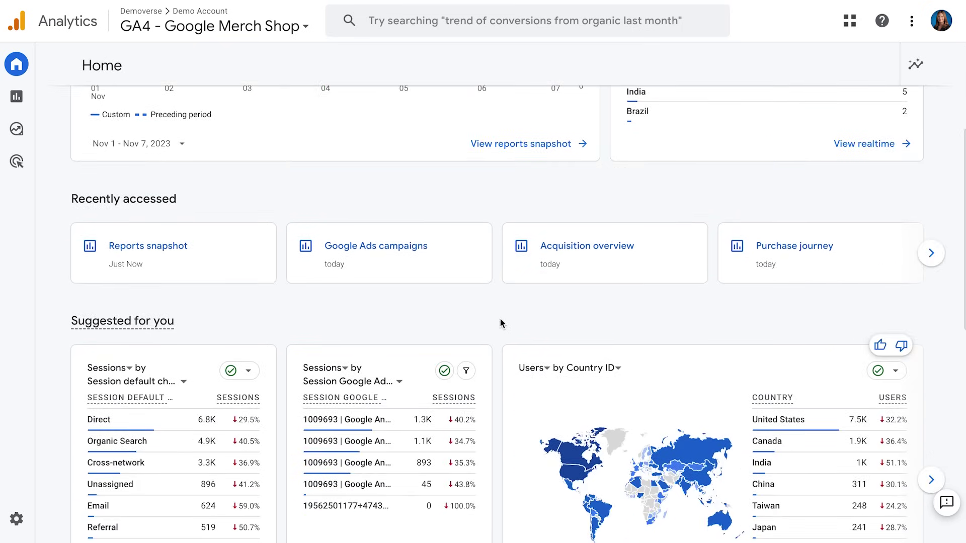
scroll(498, 324, down, 3)
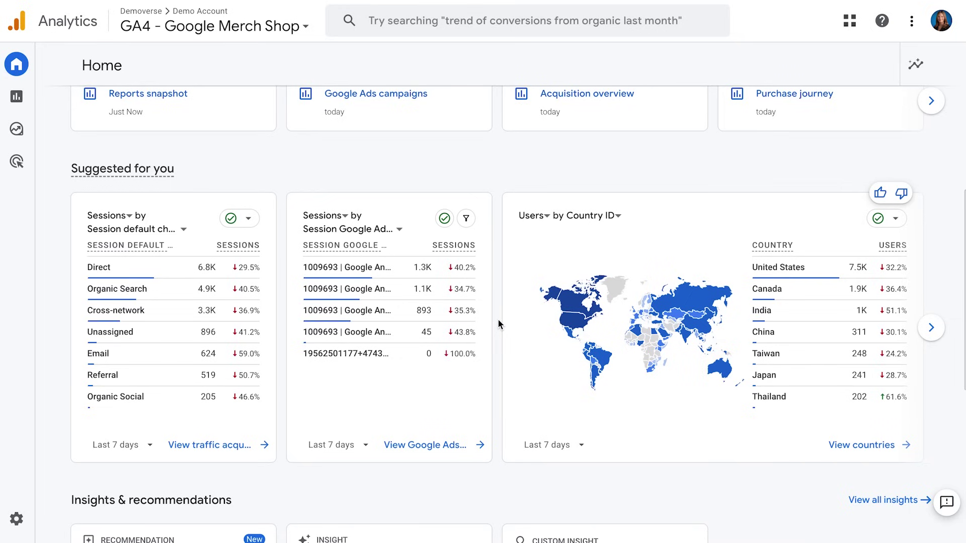
scroll(498, 324, down, 5)
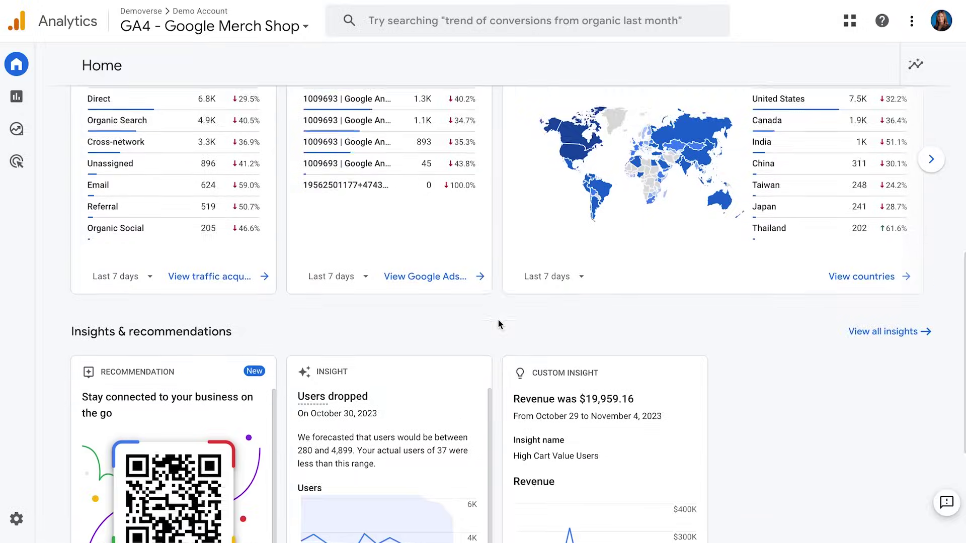
scroll(498, 324, down, 2)
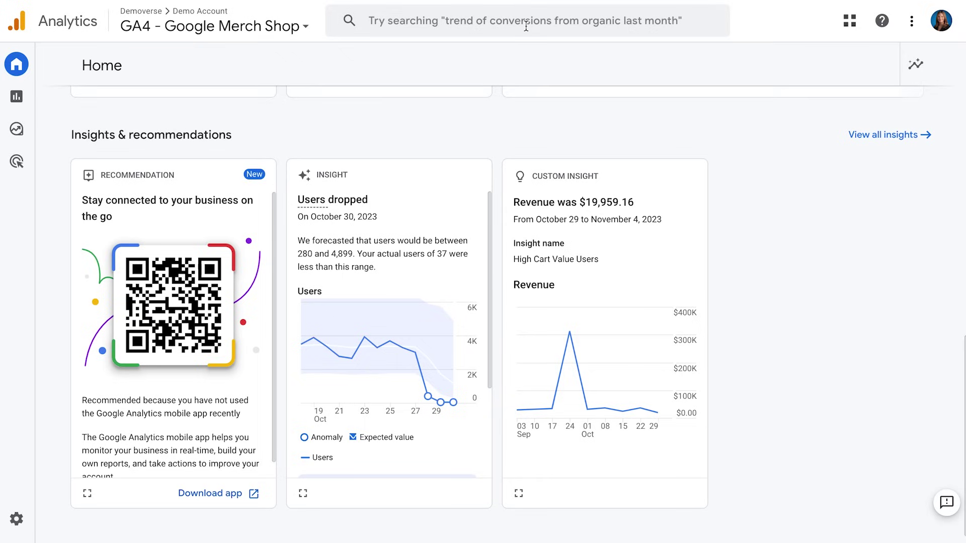
Ask how many users came from organic search and open the answer as an insight
click(702, 22)
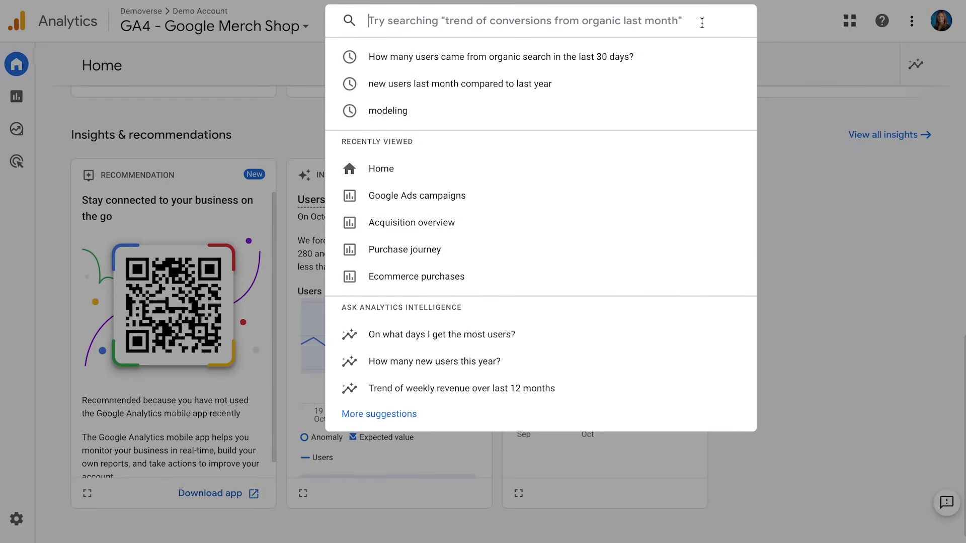
click(672, 56)
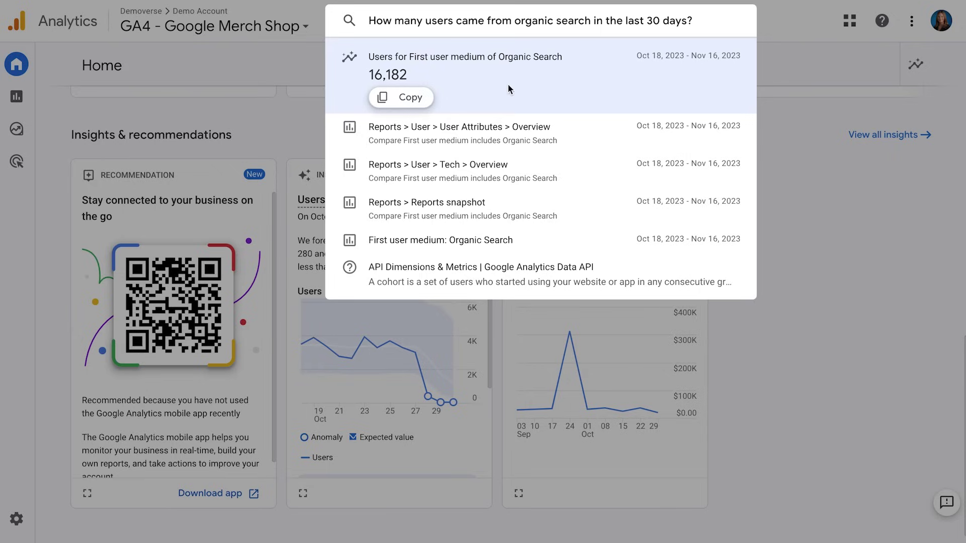
click(482, 81)
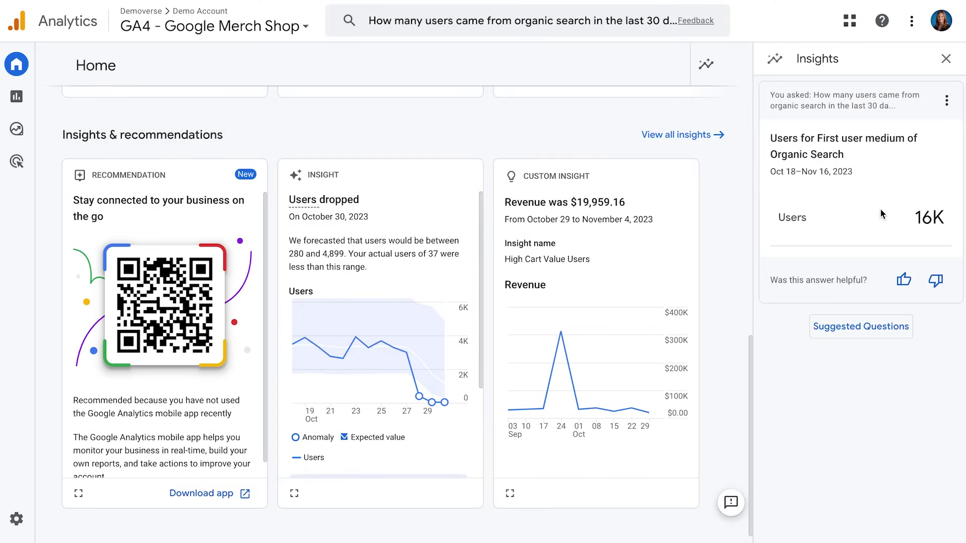
Ask which days of the week get the most users, with Monday leading at 3.7K
key(slash)
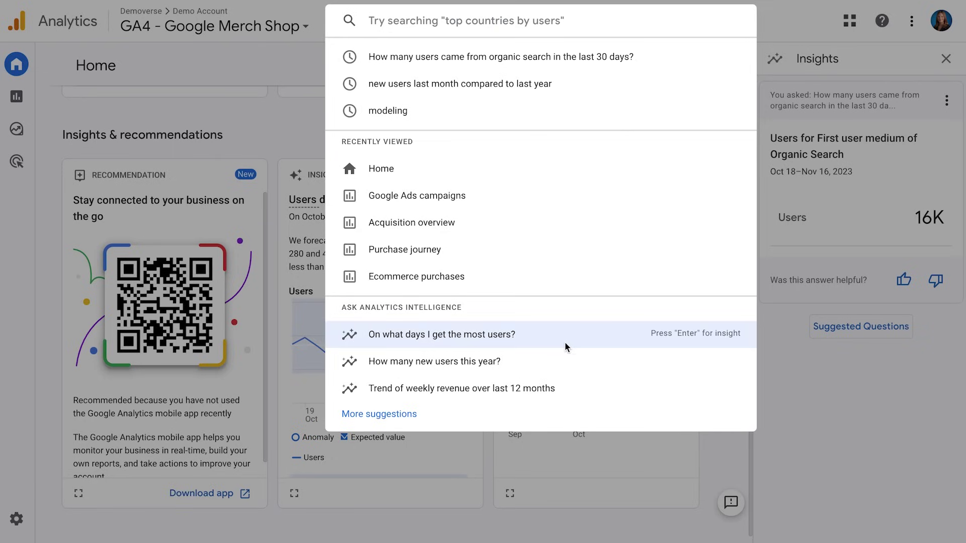
click(531, 340)
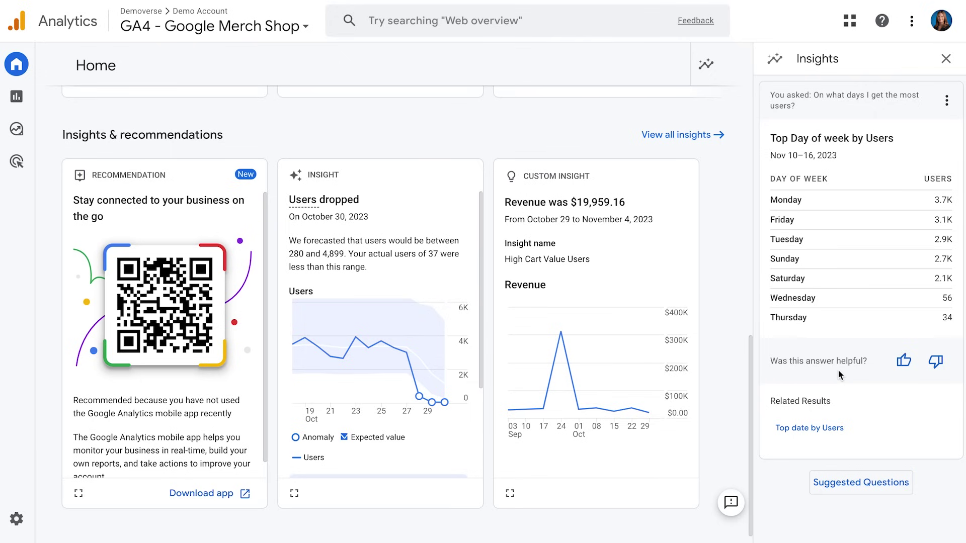
scroll(467, 96, down, 1)
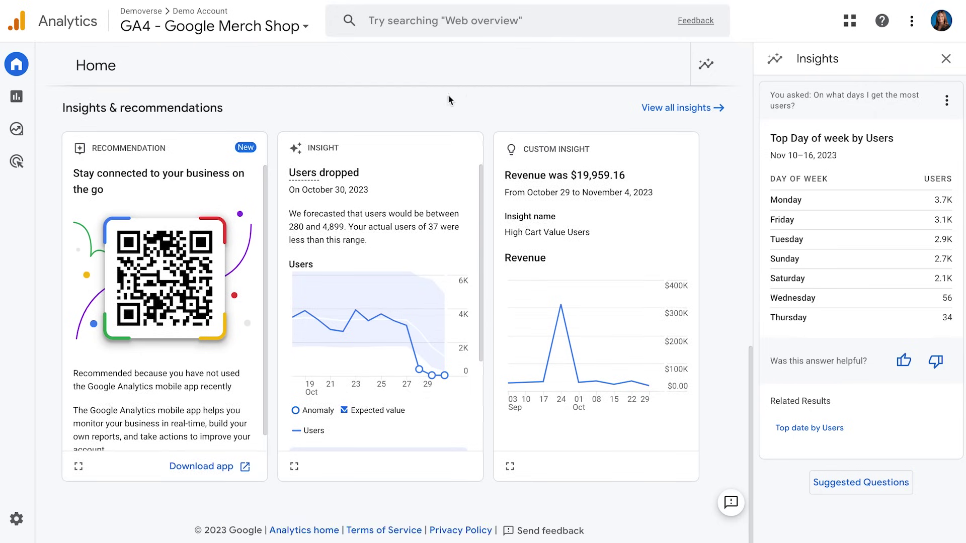
Go to the Reports snapshot and close the Insights panel to show it full width
mouse_move(30, 71)
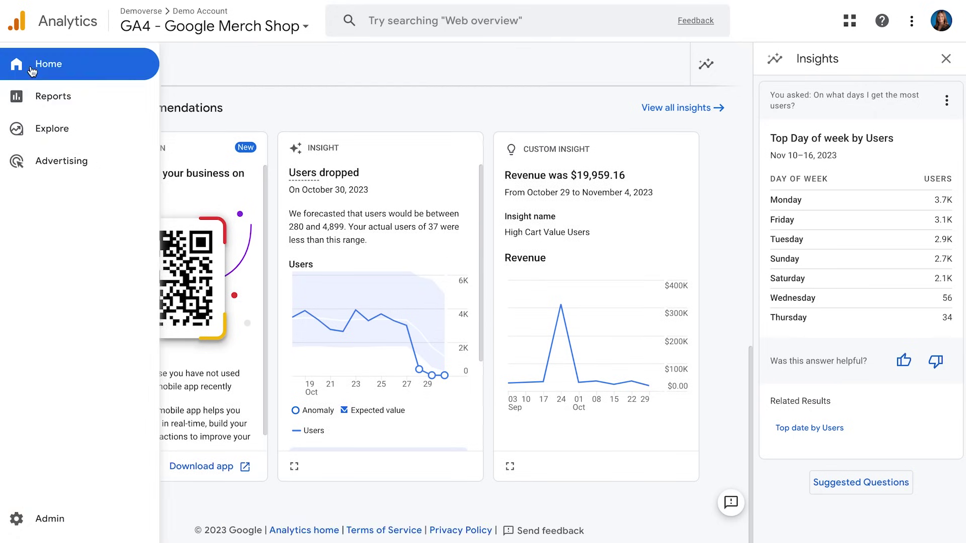
click(86, 91)
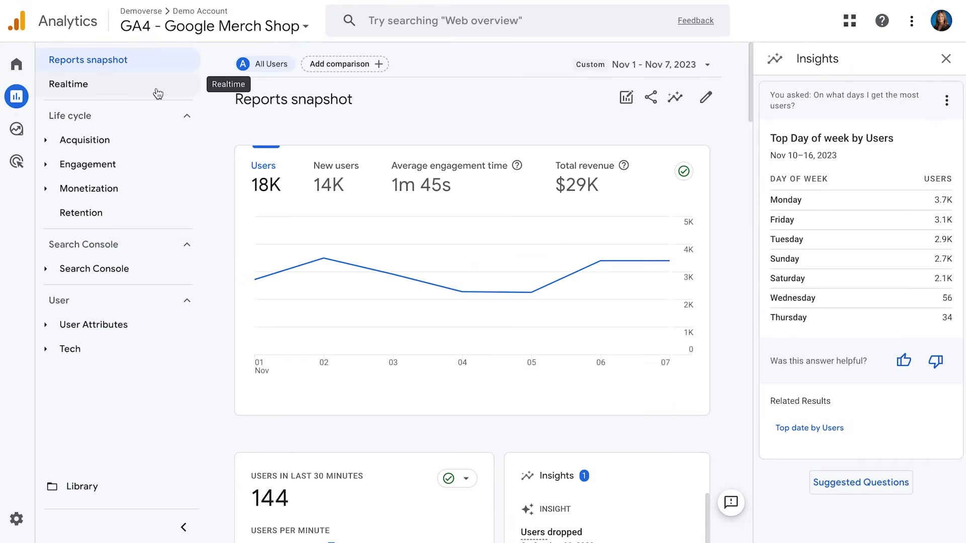
click(182, 60)
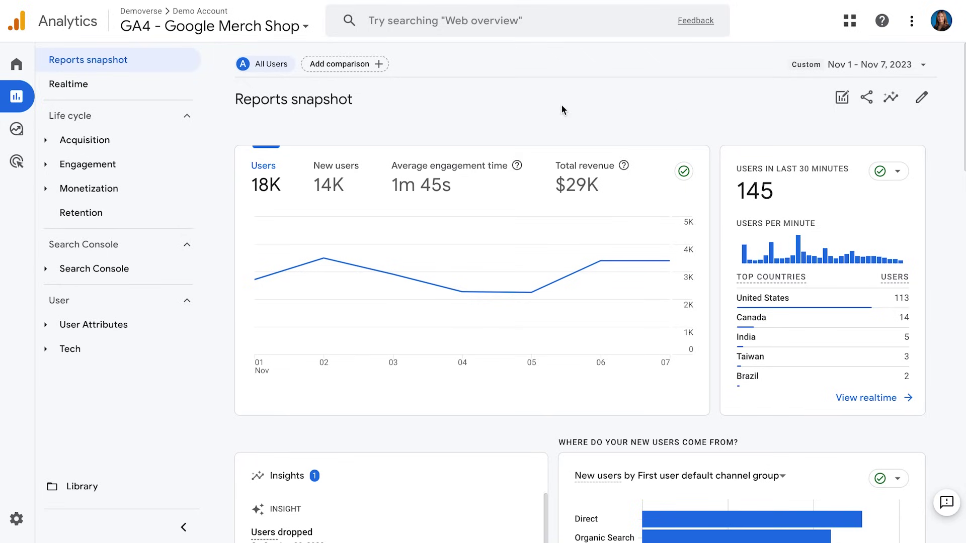
click(925, 69)
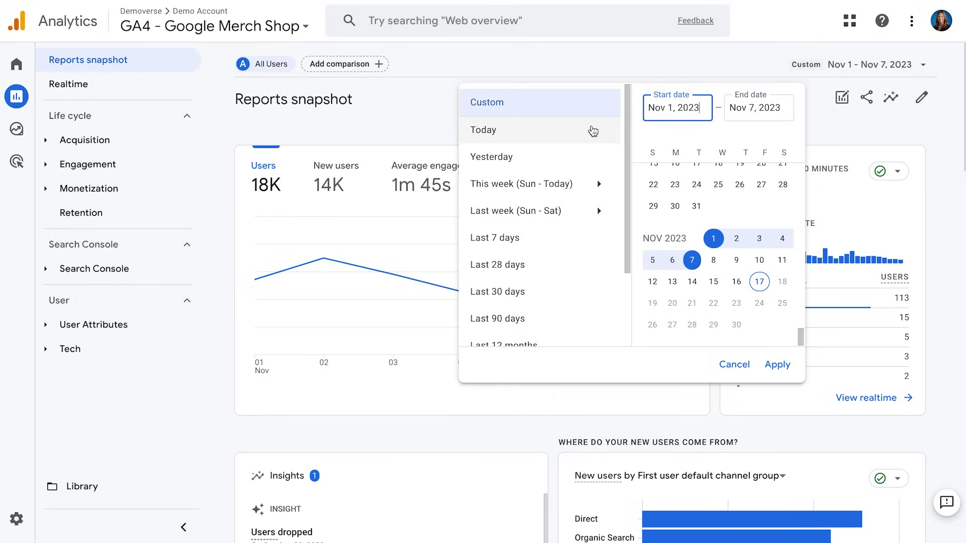
scroll(572, 298, down, 1)
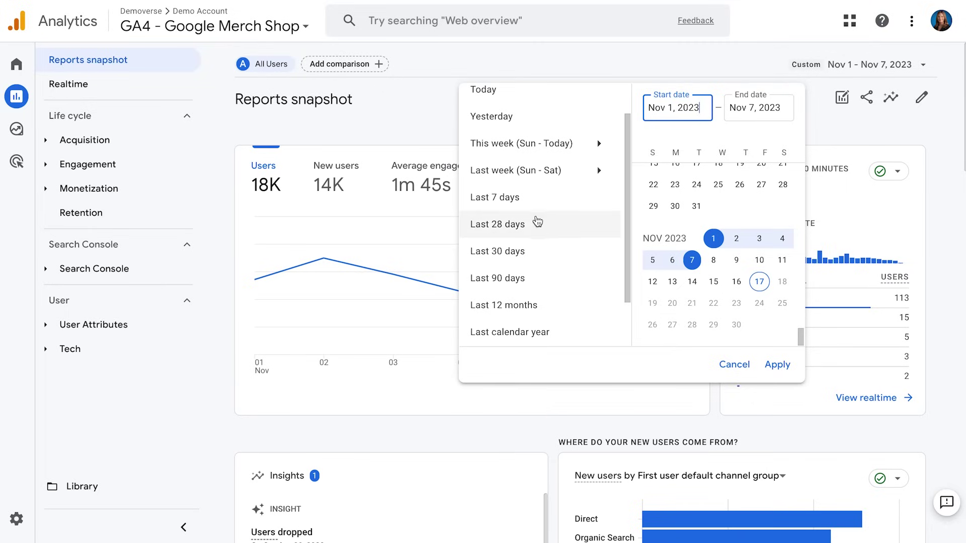
click(458, 114)
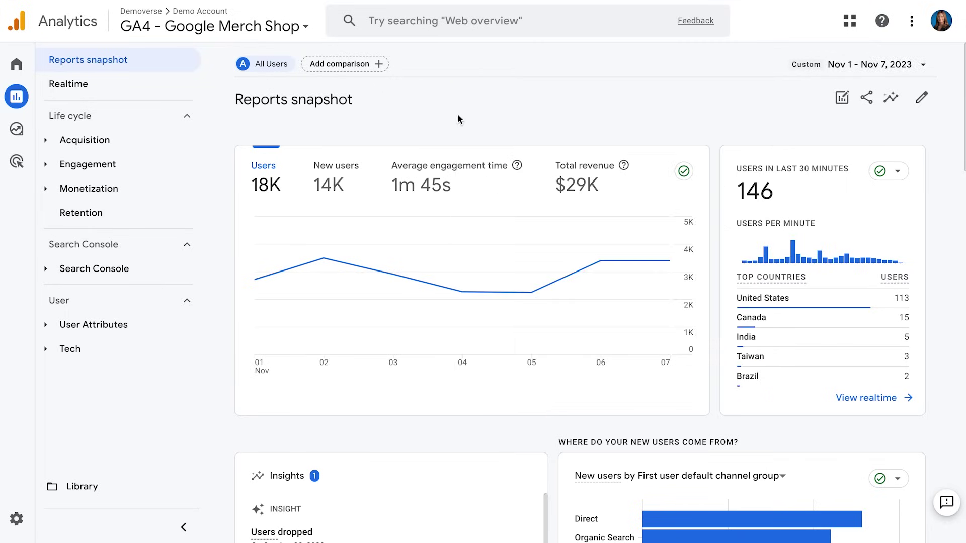
Add a comparison where Device category exactly matches desktop and apply it
click(376, 69)
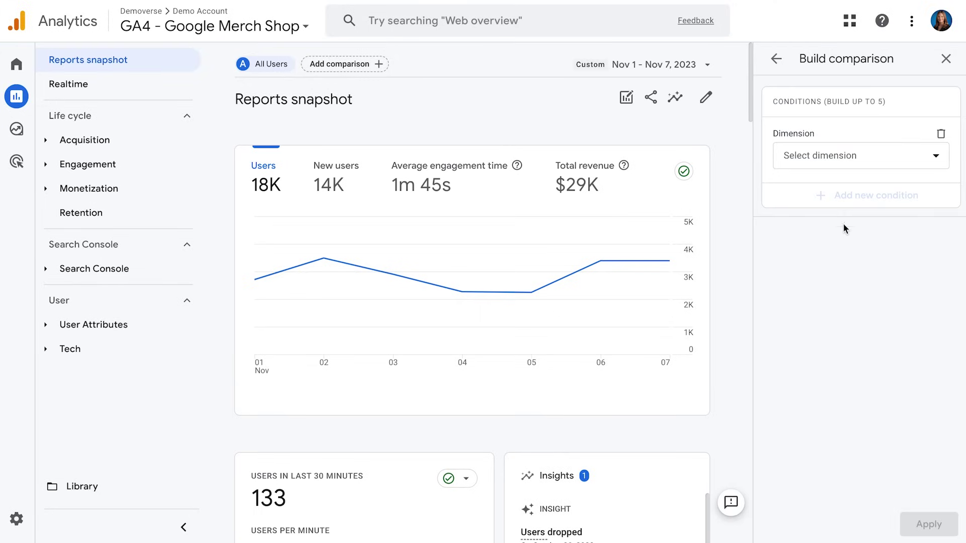
click(875, 156)
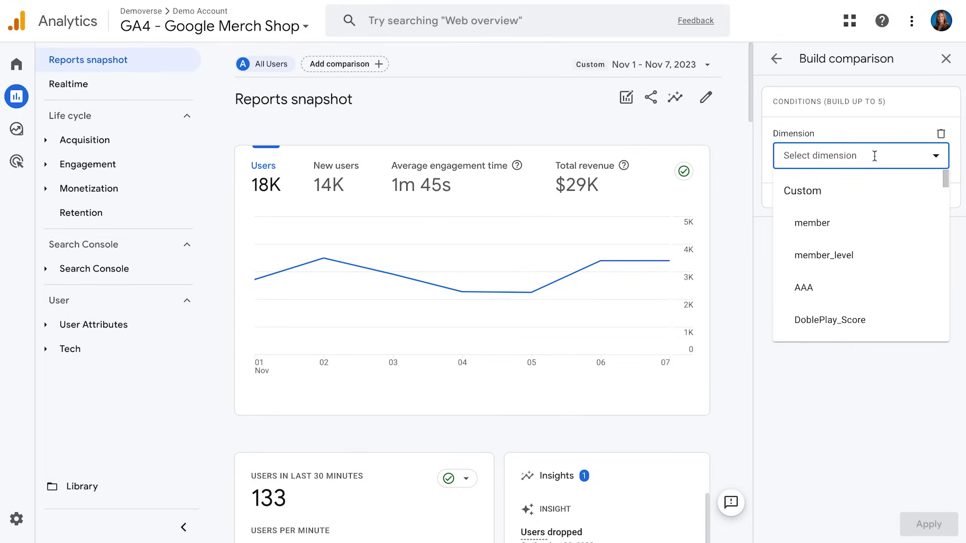
text(devi)
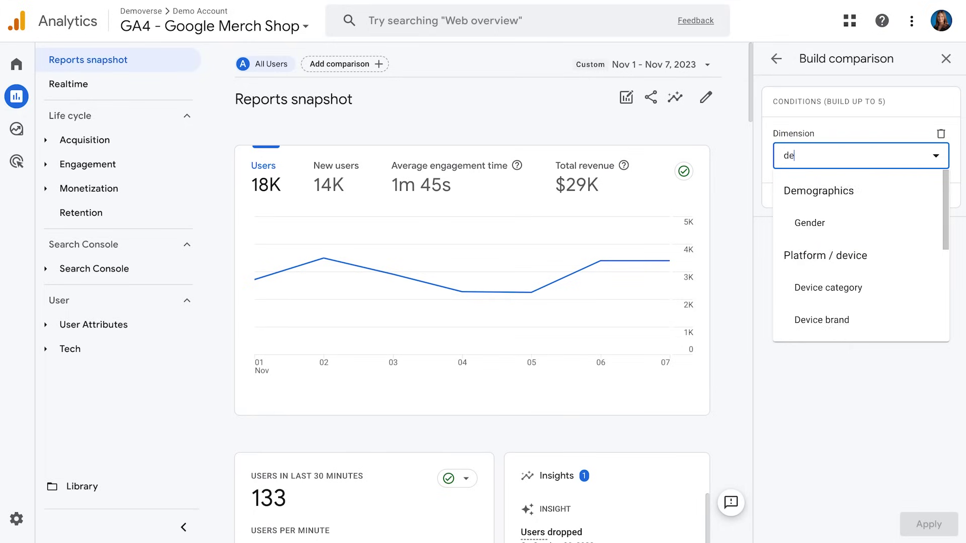
click(894, 221)
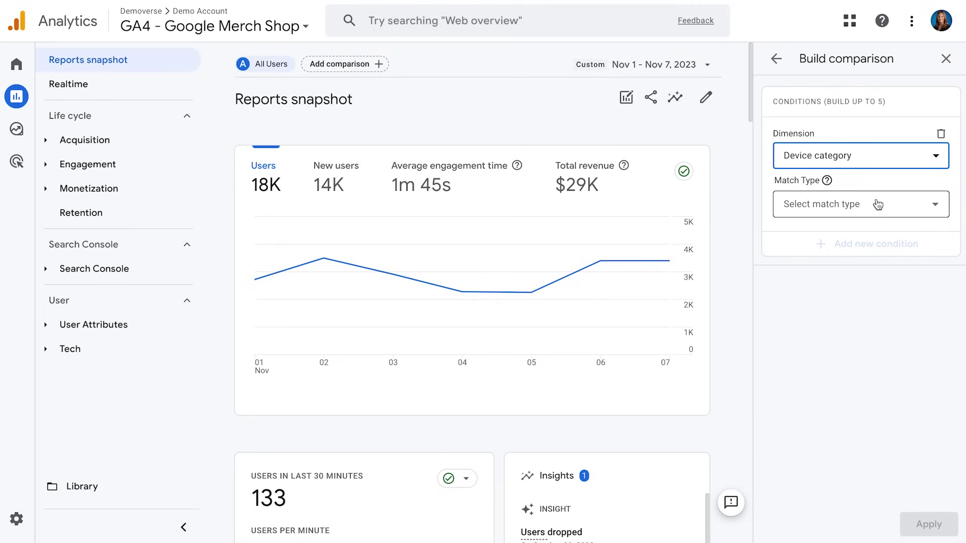
click(876, 201)
click(849, 252)
click(841, 250)
click(815, 322)
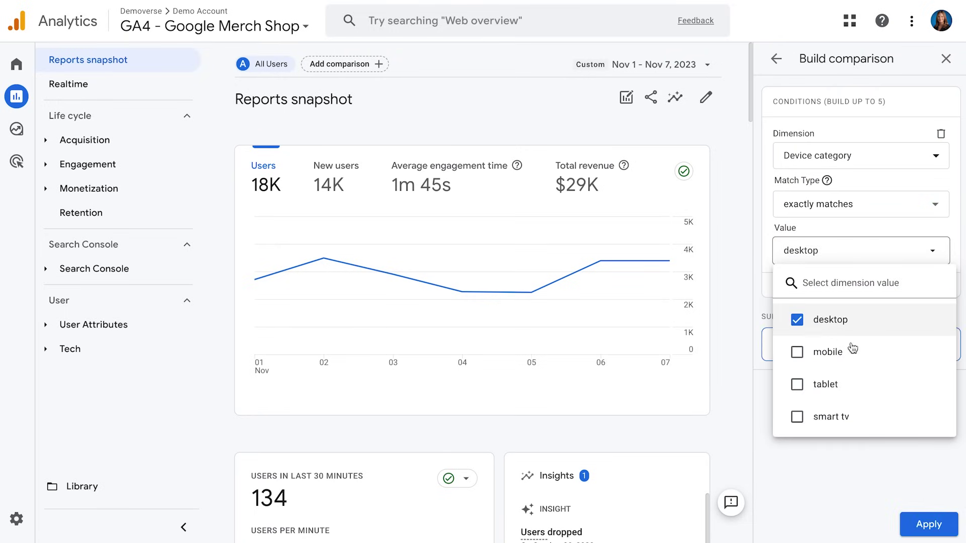
click(901, 497)
click(916, 526)
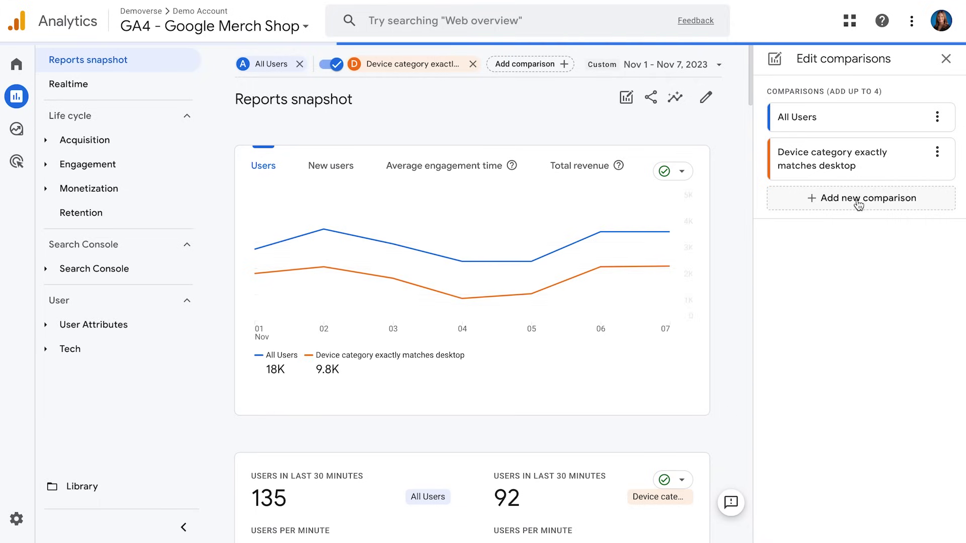
Add a second comparison where Device category exactly matches mobile and apply it
click(857, 204)
click(839, 155)
text(devi)
click(844, 223)
click(850, 205)
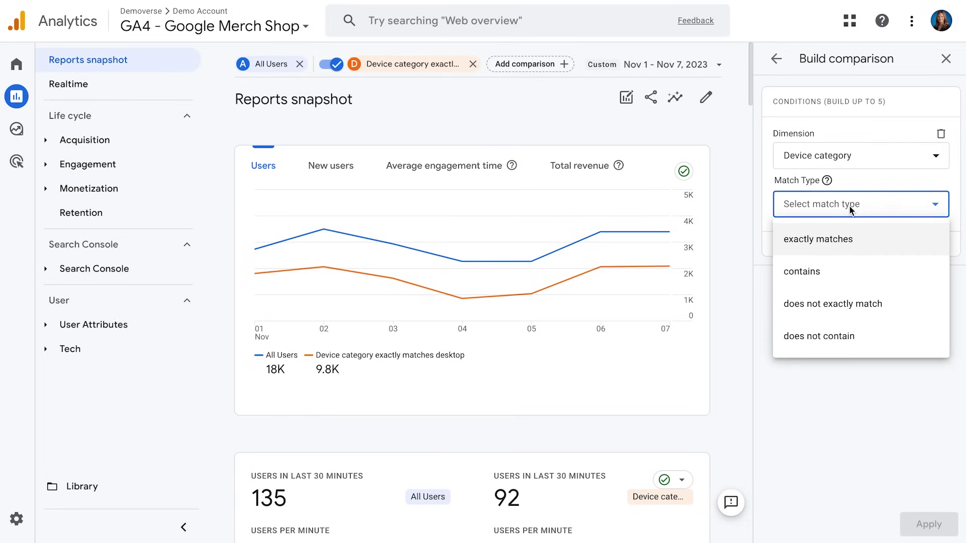
click(843, 250)
click(827, 254)
click(803, 351)
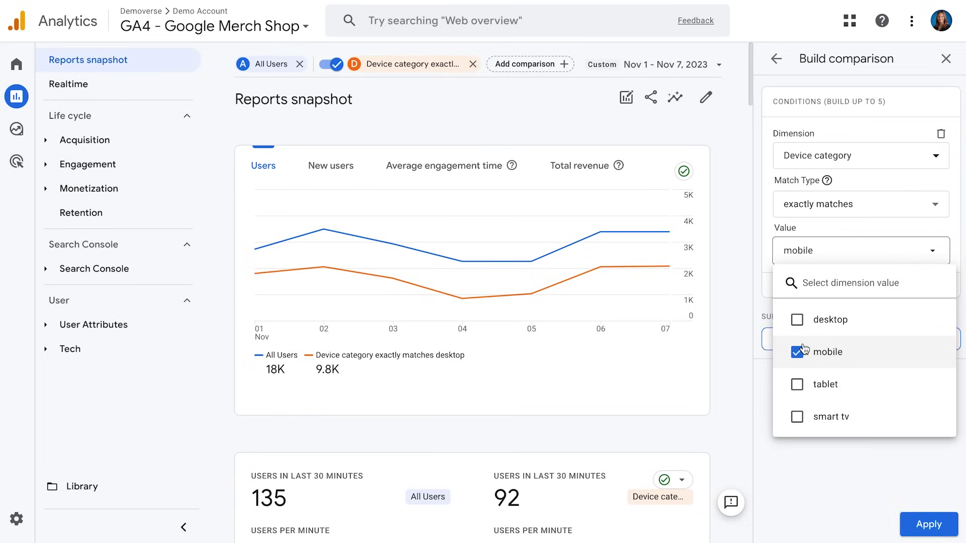
click(911, 526)
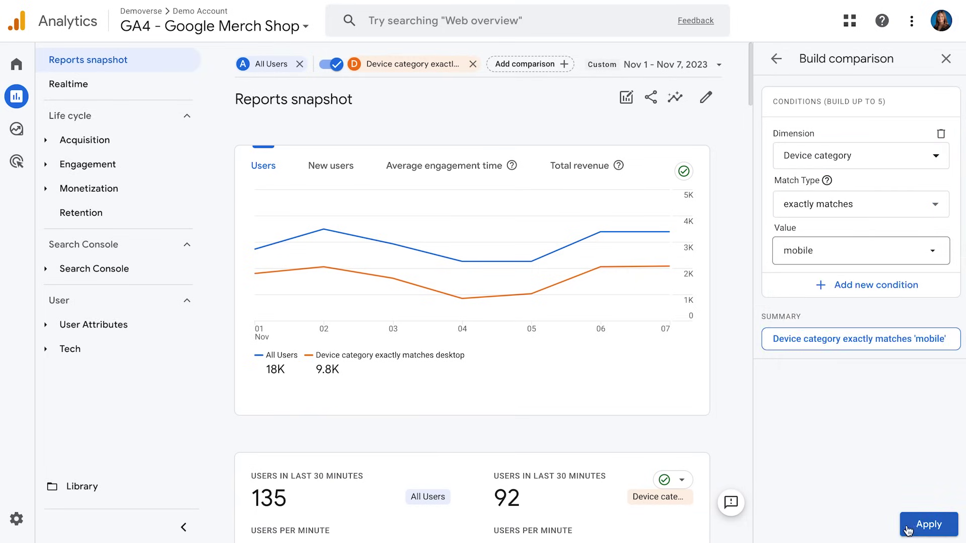
click(909, 528)
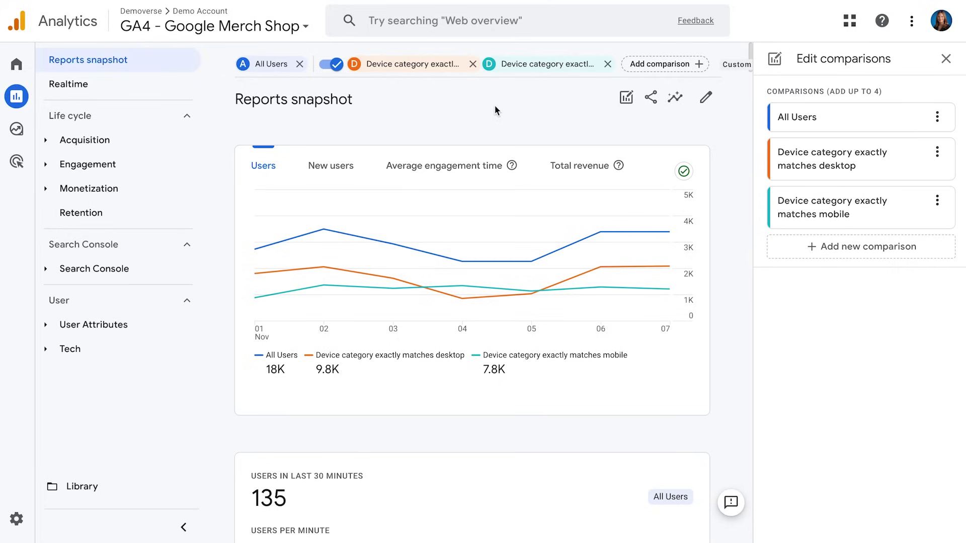
Review the compared cards (All Users 18K, desktop 9.8K, mobile 7.8K) and close the editor
scroll(493, 217, down, 6)
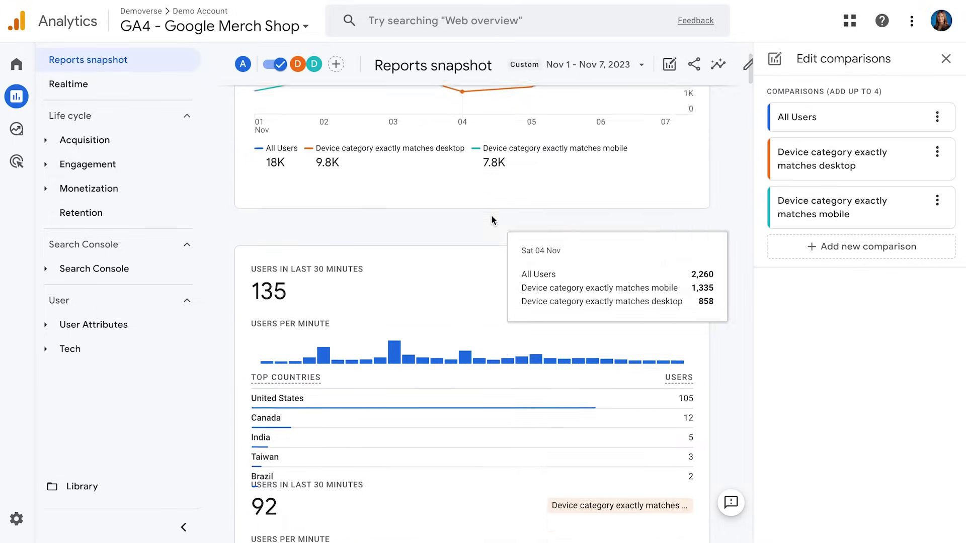
scroll(226, 309, down, 10)
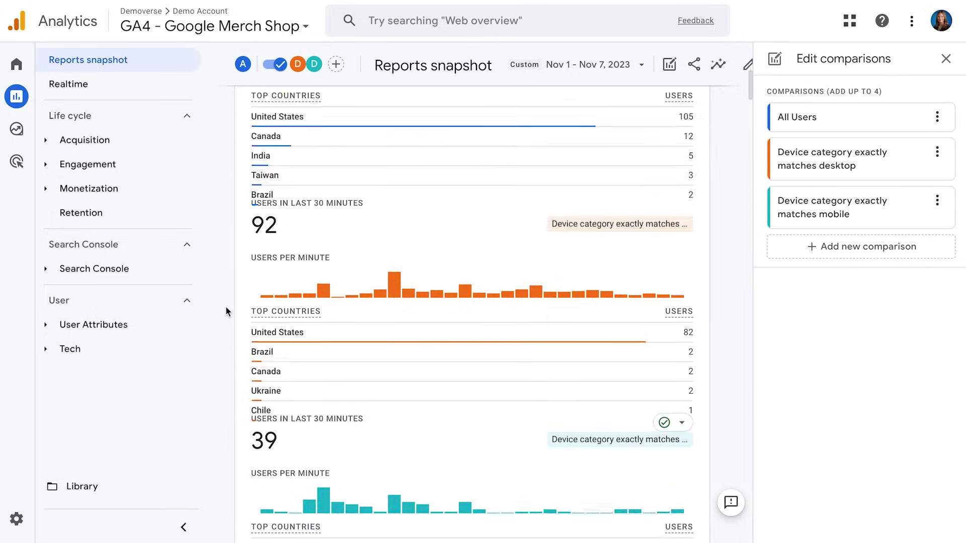
scroll(225, 311, up, 15)
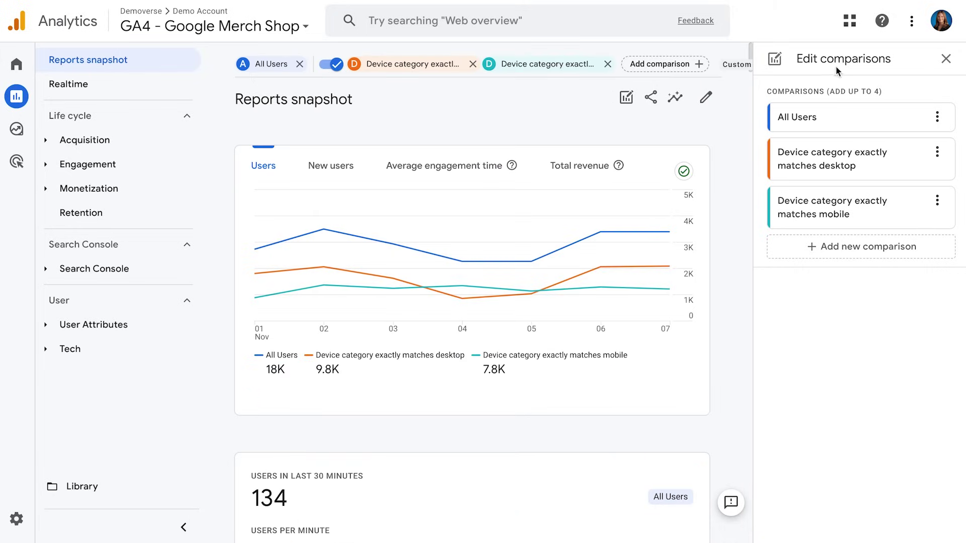
click(947, 60)
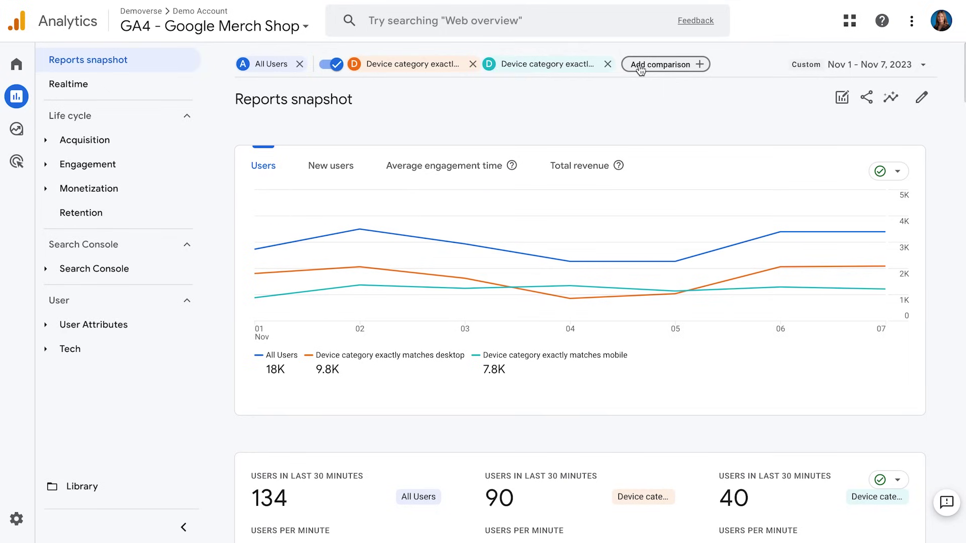
Remove the device comparisons, glance at the report Insights, and get a shareable report link
click(608, 65)
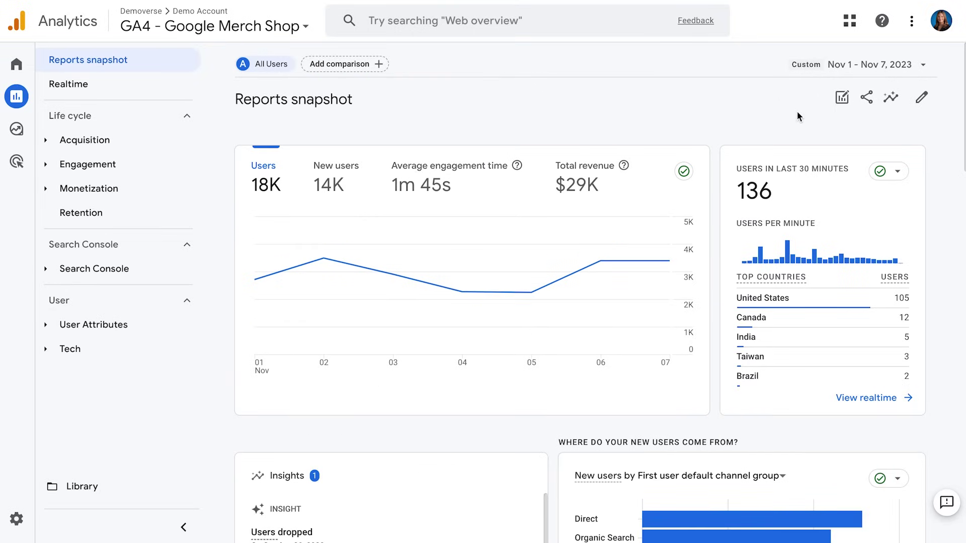
click(891, 99)
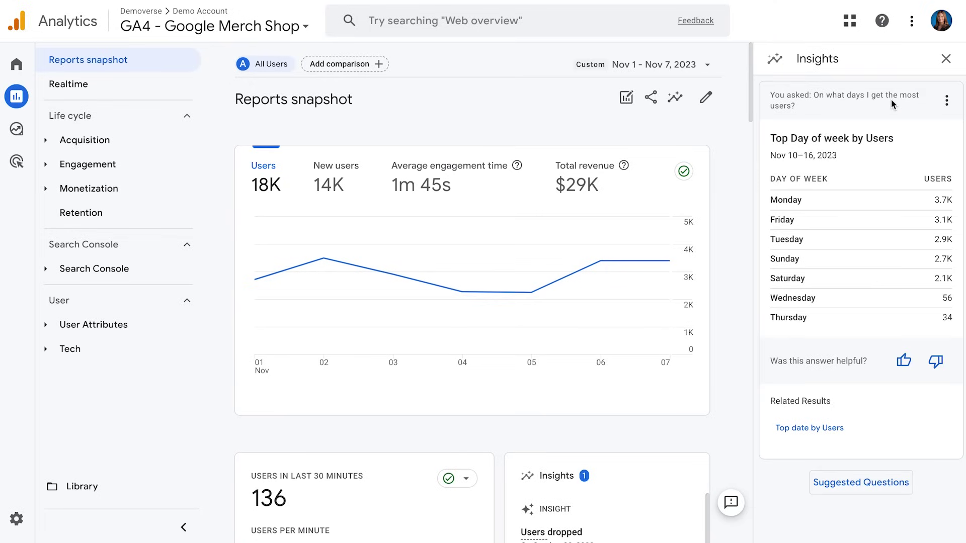
click(945, 58)
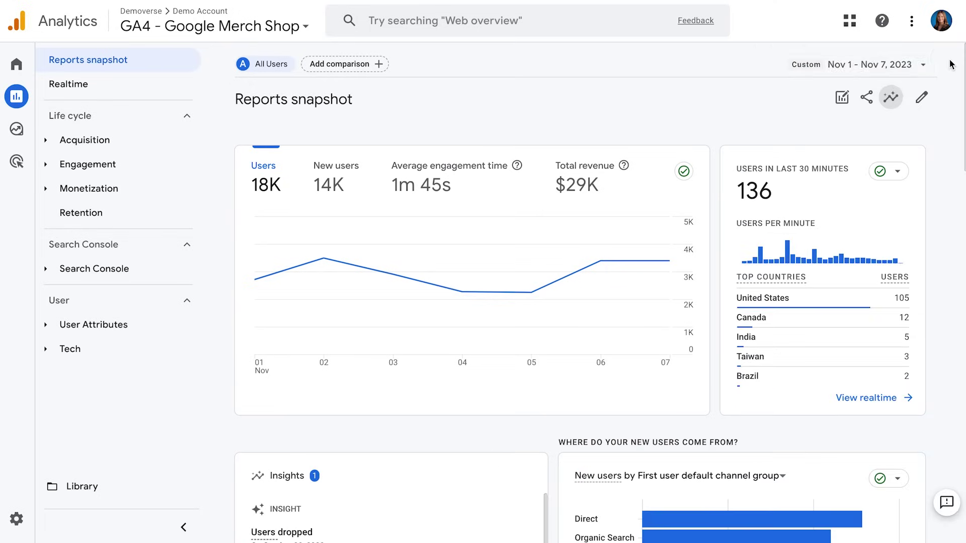
click(867, 98)
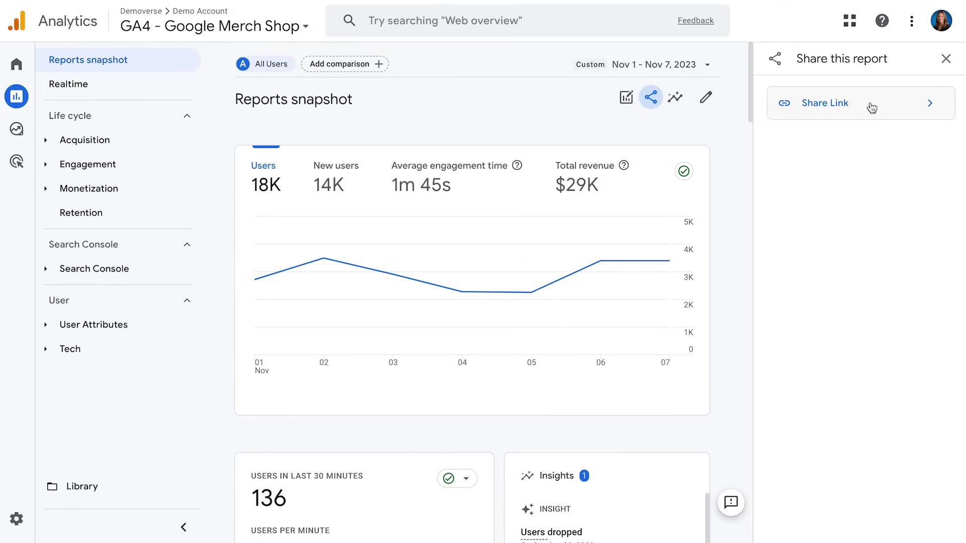
click(849, 105)
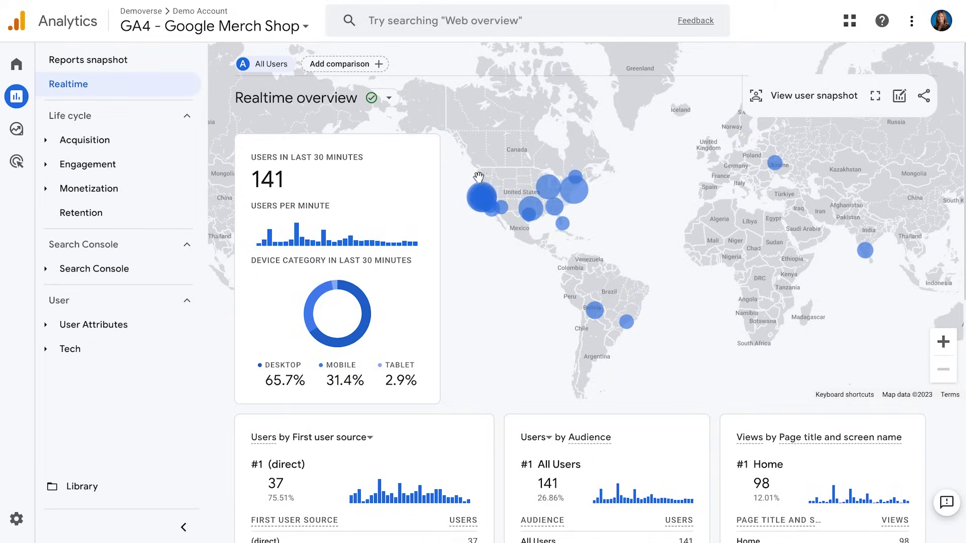
Browse the Realtime overview's user source, audience, page view and event count cards
mouse_move(480, 196)
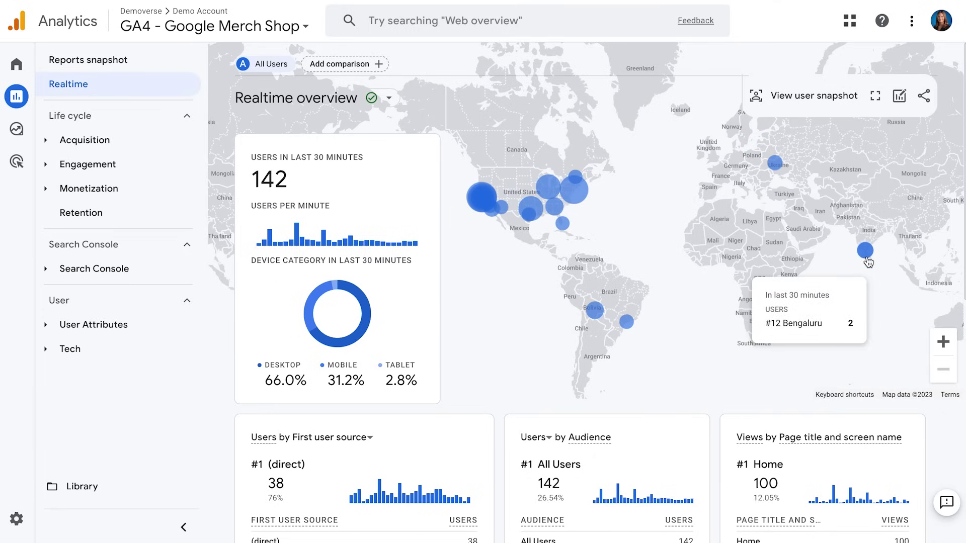
scroll(510, 265, down, 1)
scroll(511, 266, down, 4)
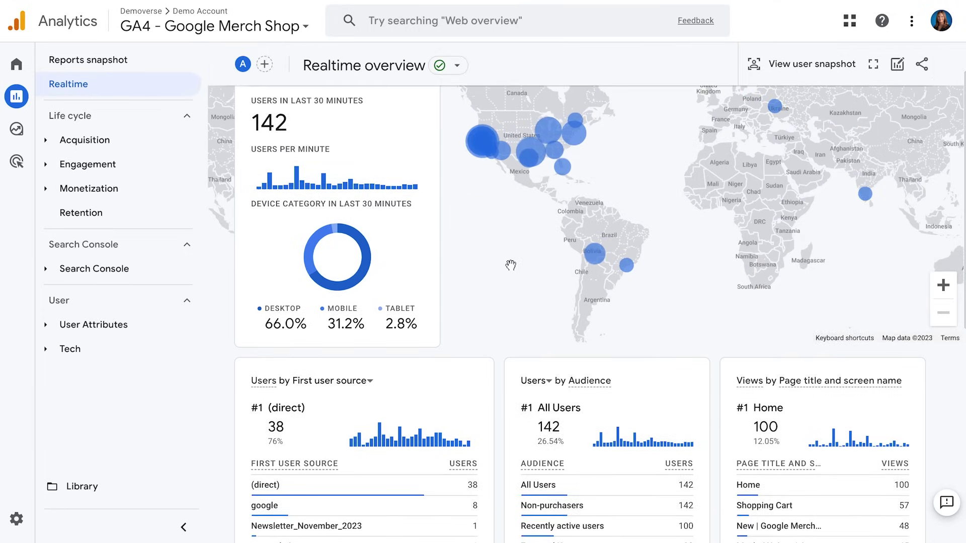
scroll(500, 276, down, 1)
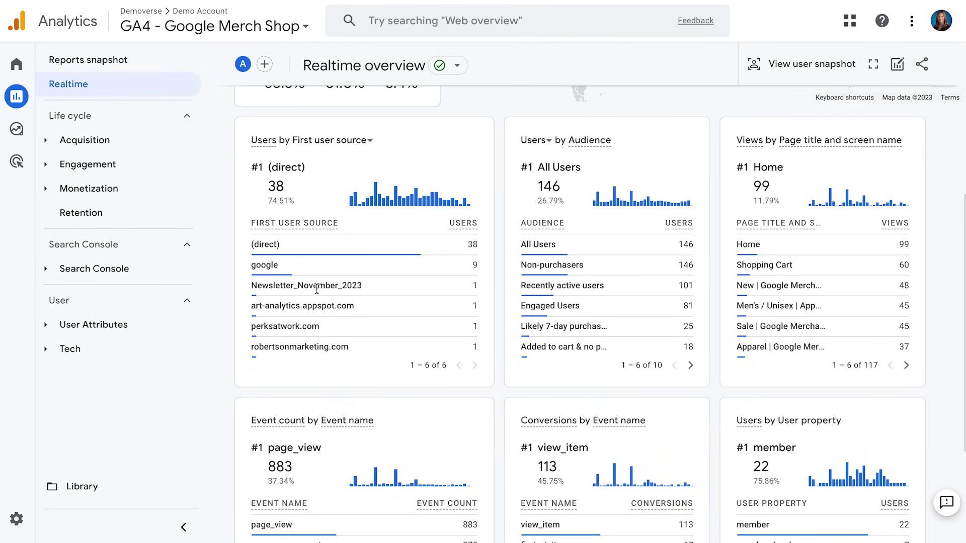
mouse_move(365, 286)
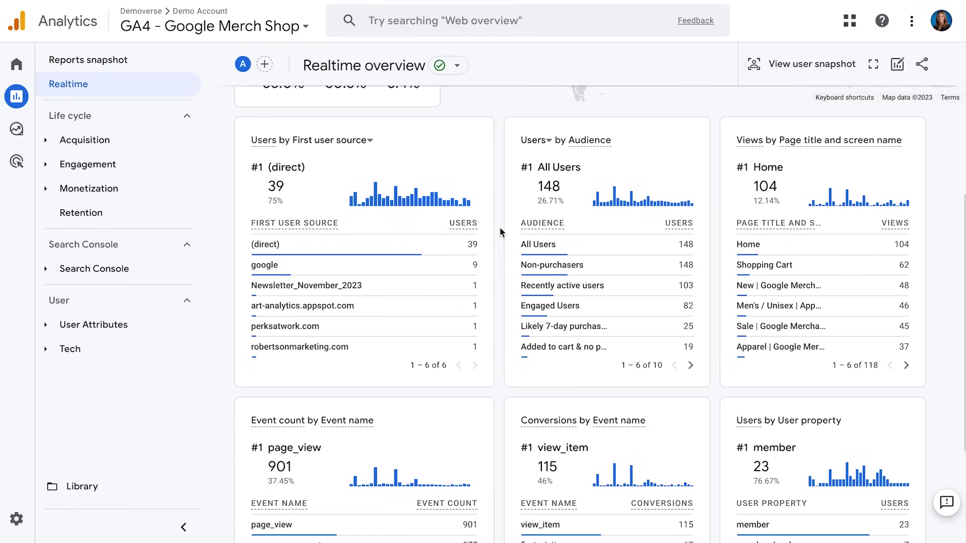
scroll(502, 232, down, 1)
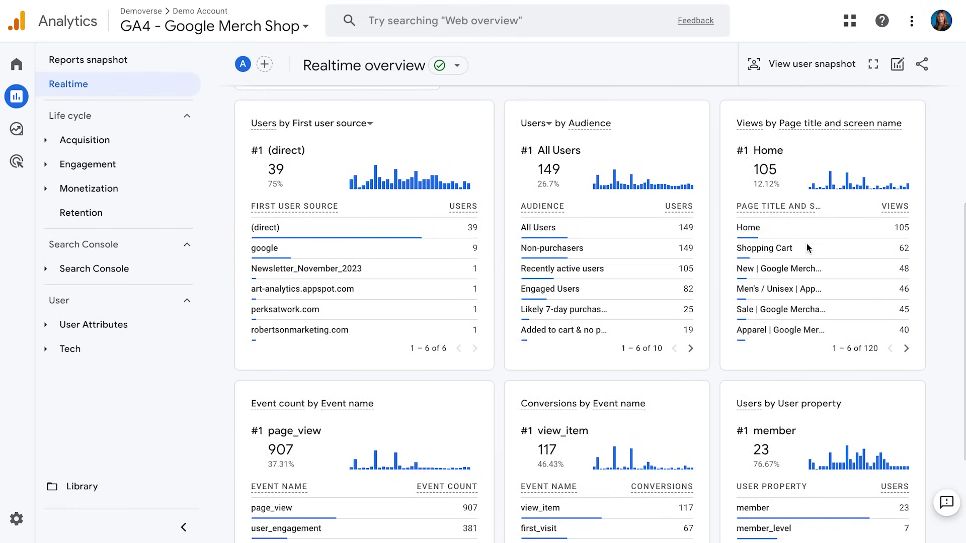
mouse_move(808, 249)
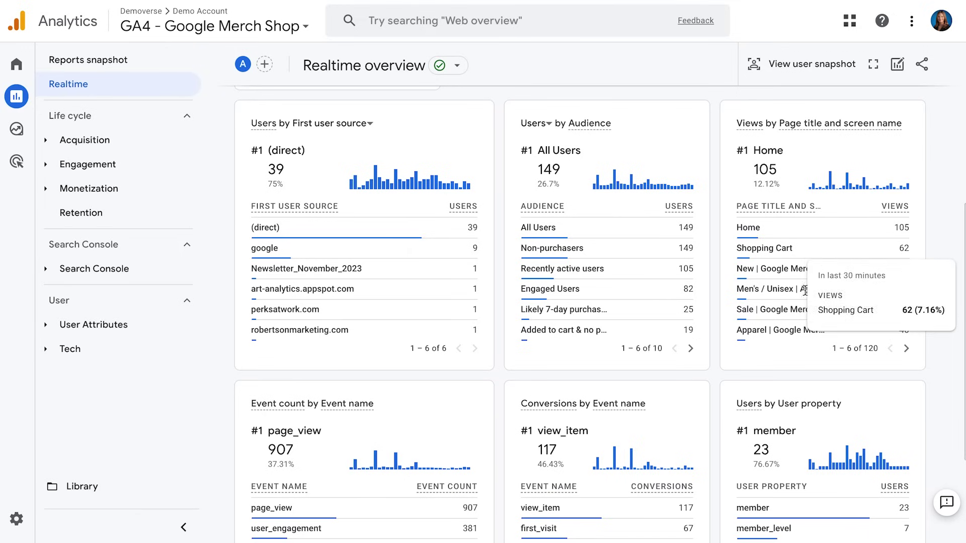
scroll(713, 400, down, 2)
scroll(713, 400, down, 3)
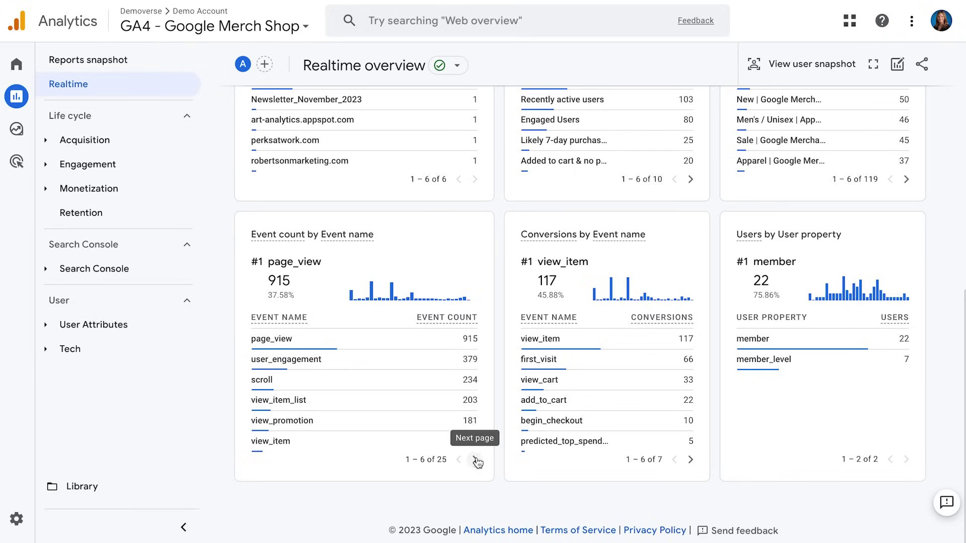
Drill the realtime Event count into add_to_cart's parameters, then its page_location values
click(475, 459)
mouse_move(316, 444)
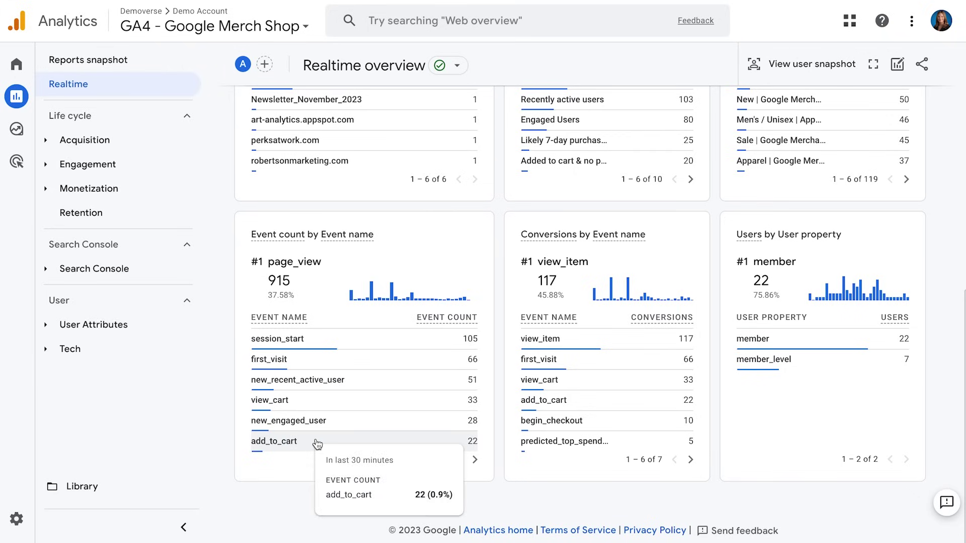
click(315, 444)
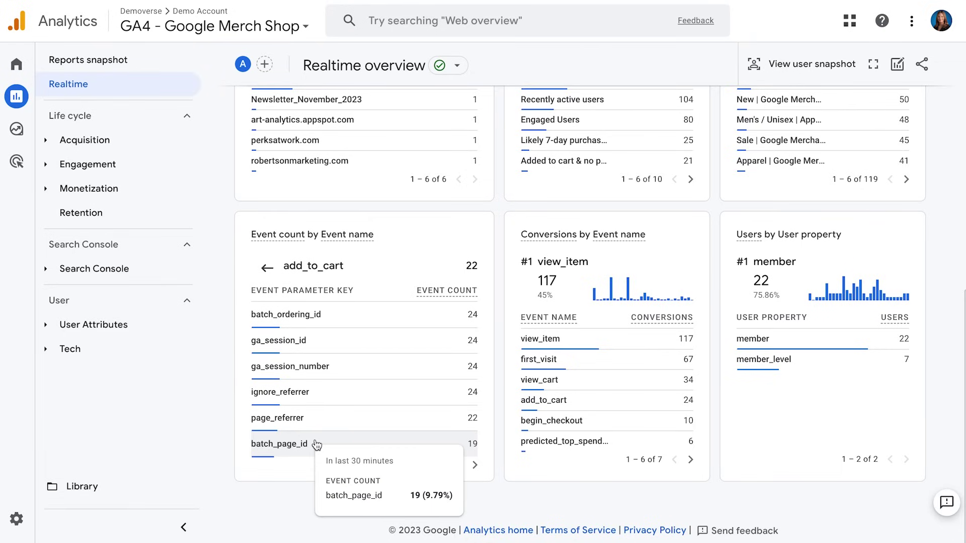
click(474, 466)
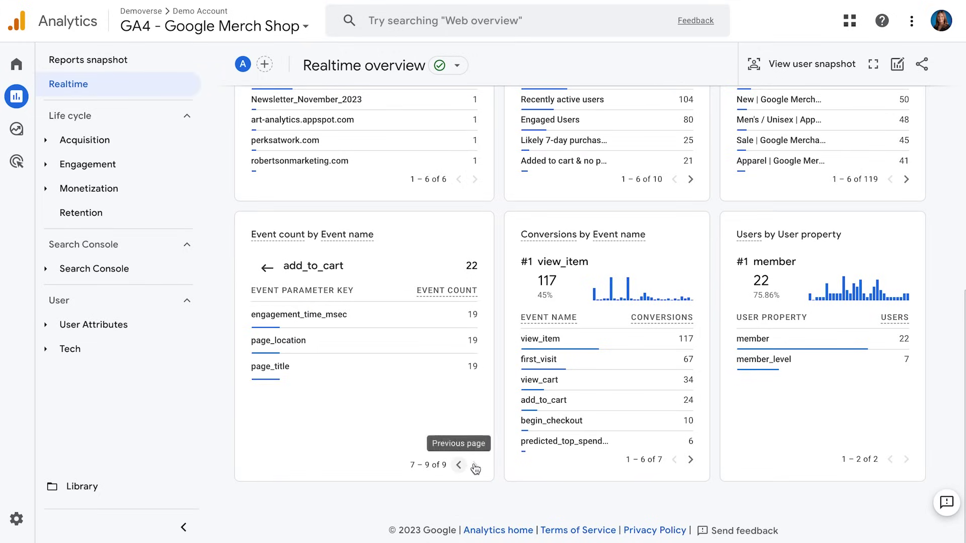
click(318, 346)
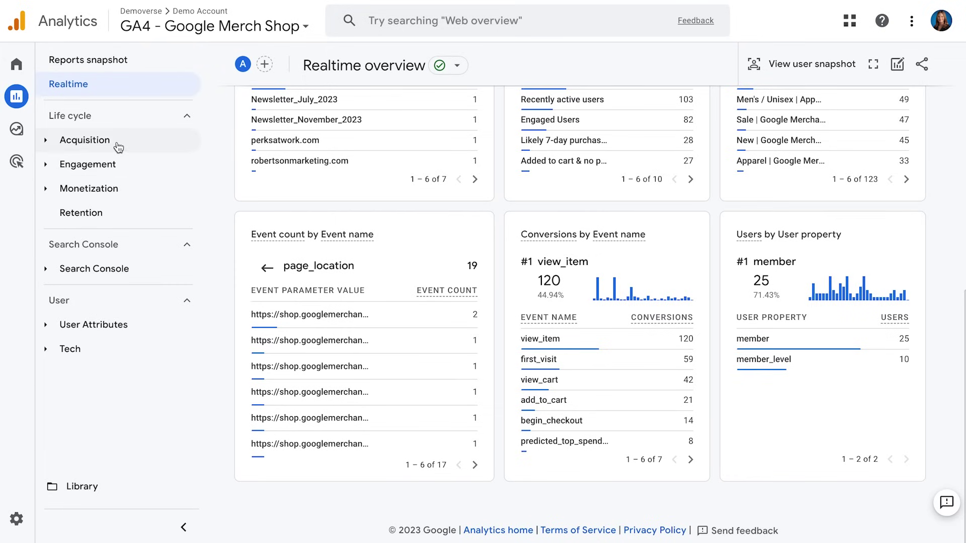
Browse the Acquisition overview, then open User acquisition showing 13,925 new users
click(117, 146)
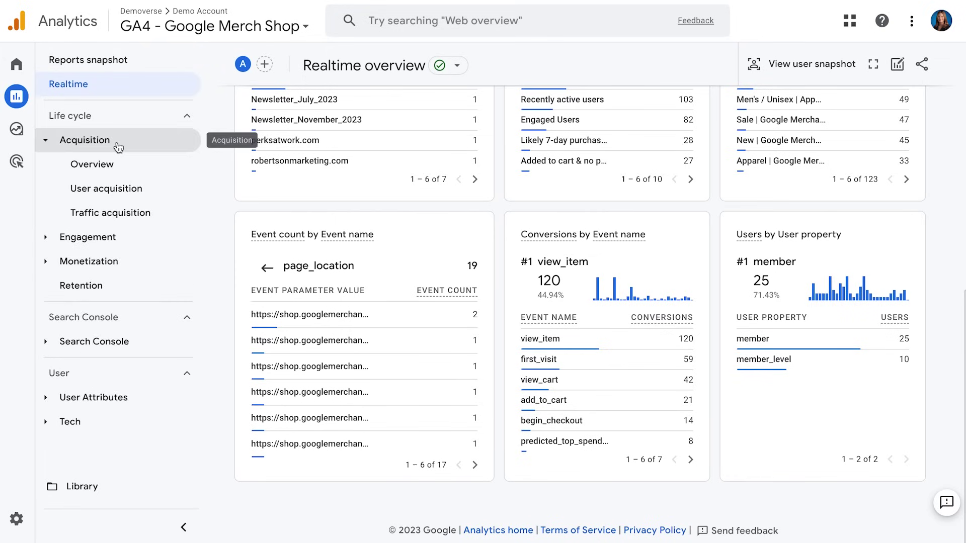
click(128, 167)
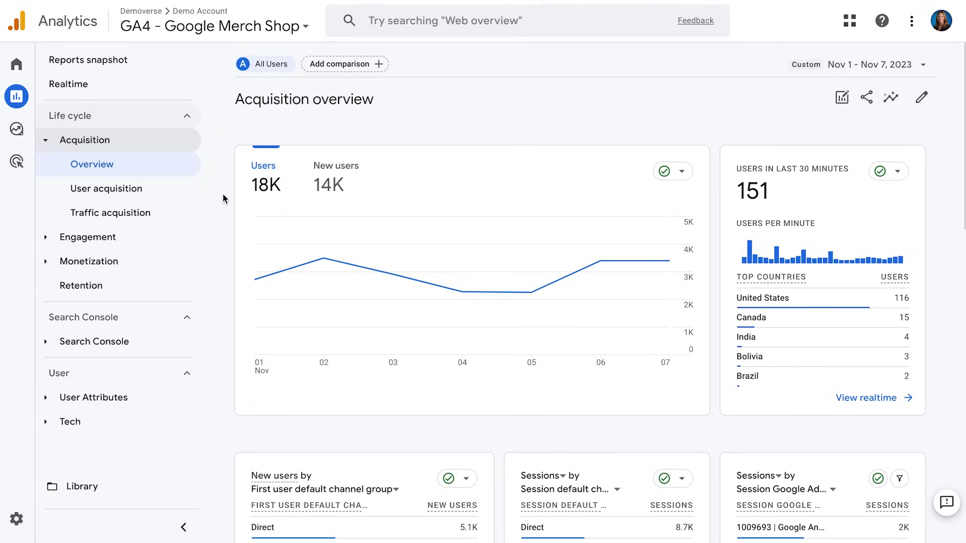
scroll(223, 195, down, 2)
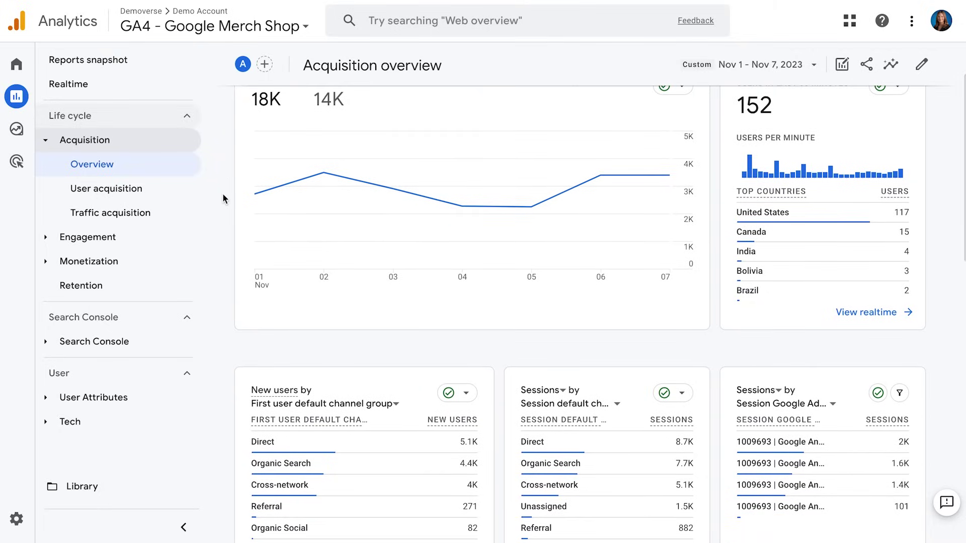
scroll(223, 193, up, 1)
scroll(222, 193, down, 1)
scroll(223, 195, down, 4)
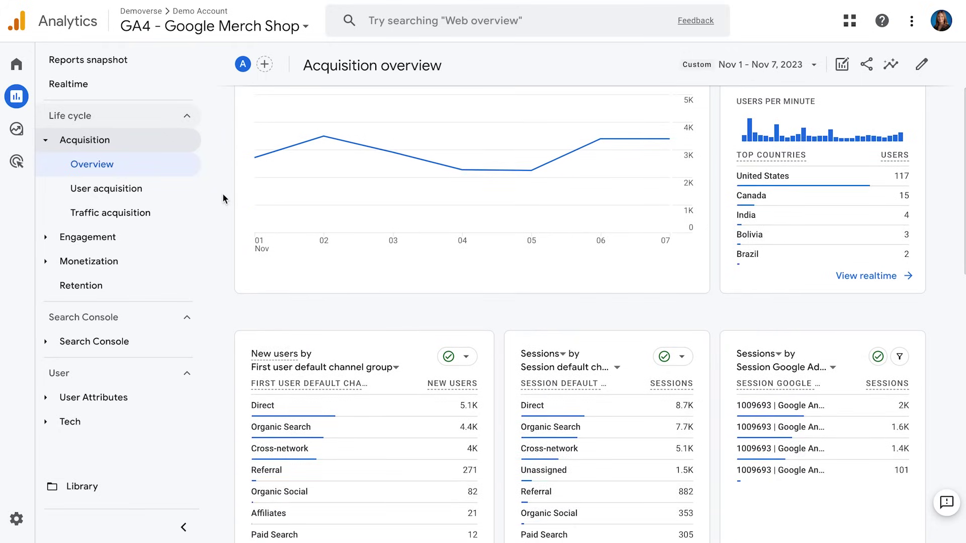
scroll(222, 198, down, 1)
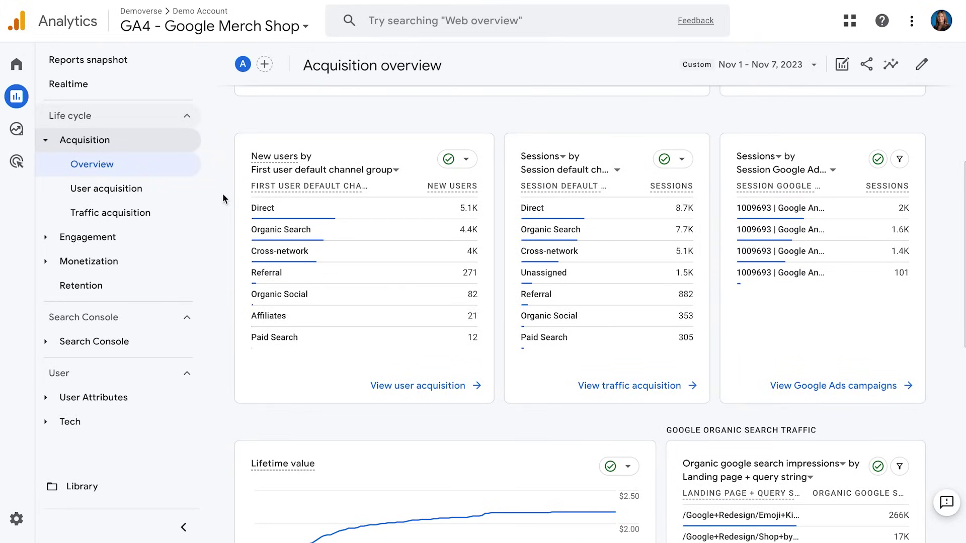
scroll(223, 199, up, 2)
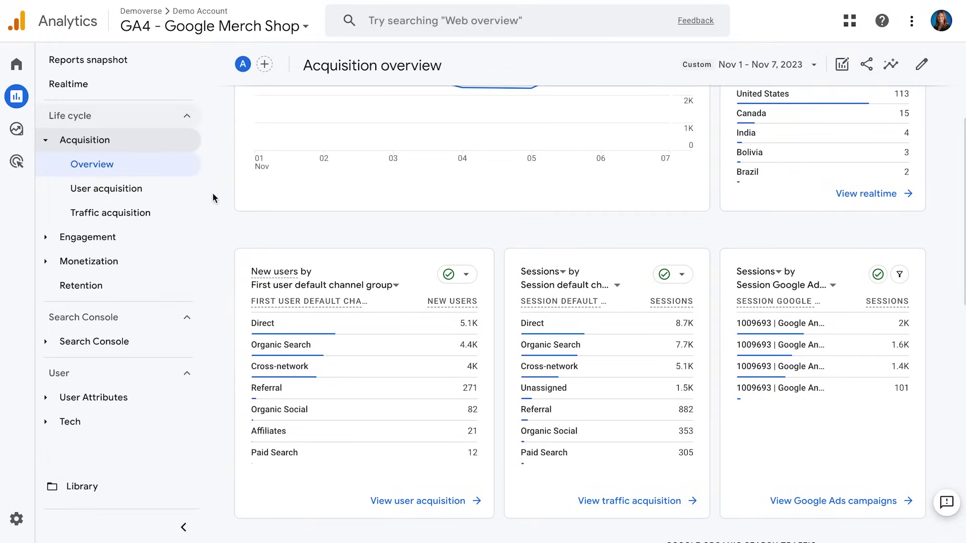
click(166, 191)
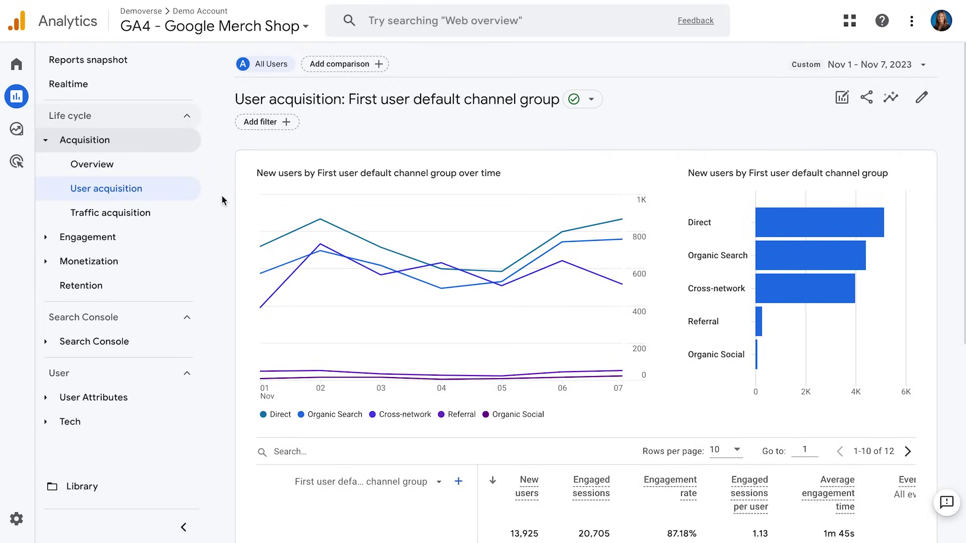
Scroll to the channel table, then expand Engagement and collapse Acquisition in the sidebar
scroll(221, 200, down, 6)
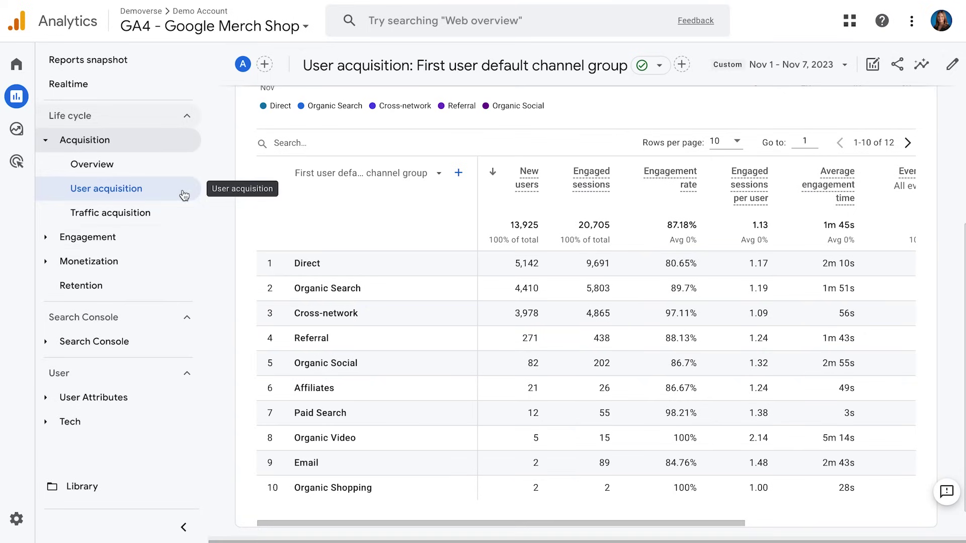
click(56, 240)
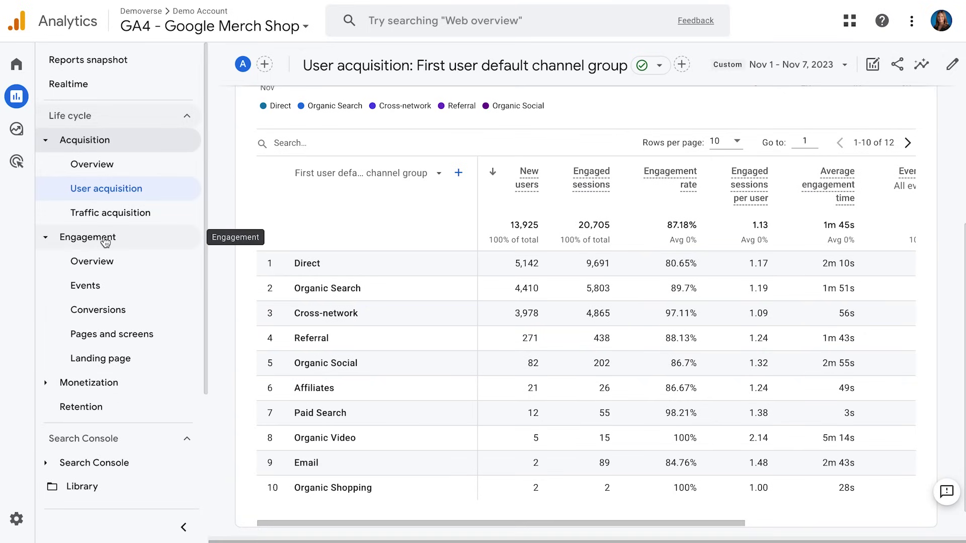
click(55, 139)
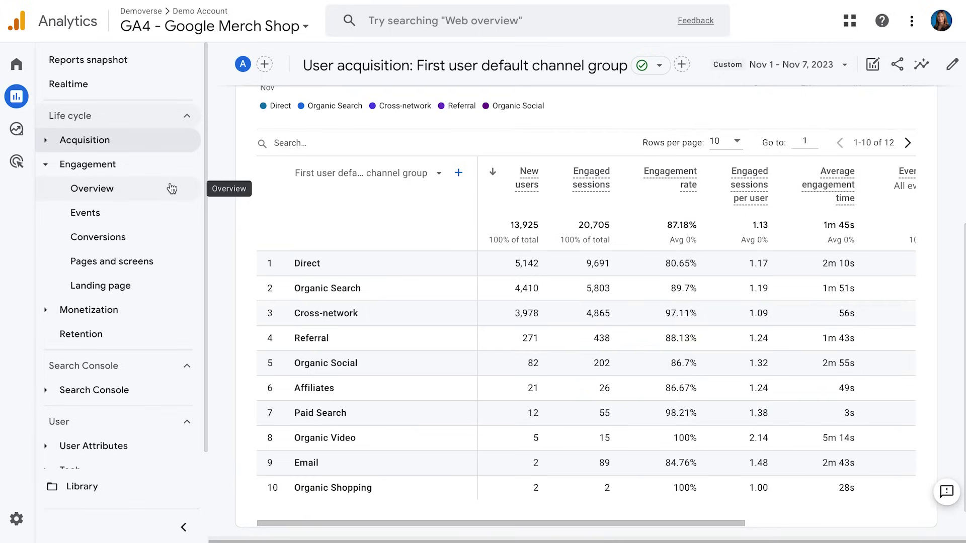
Open Pages and screens under Engagement and scroll down to its data table
click(162, 267)
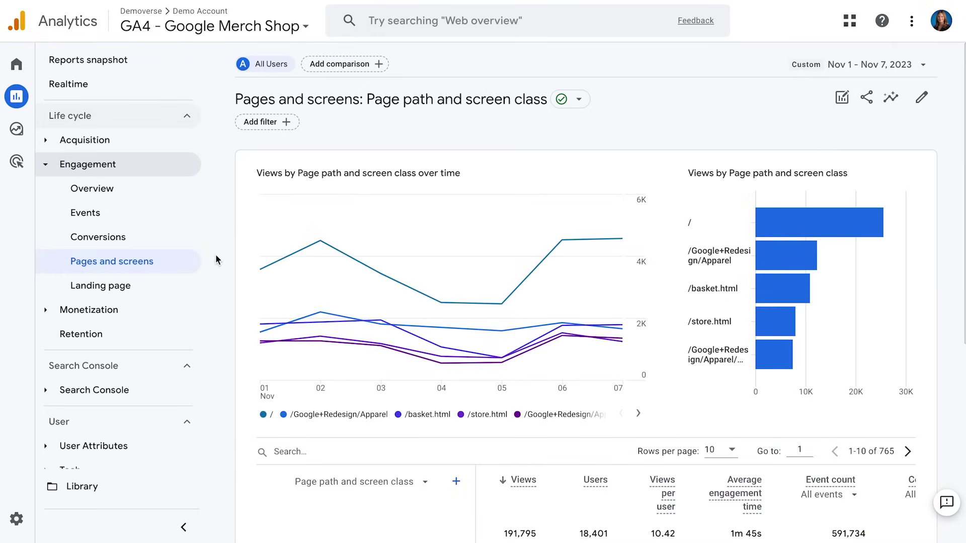
scroll(215, 255, down, 1)
scroll(216, 255, down, 5)
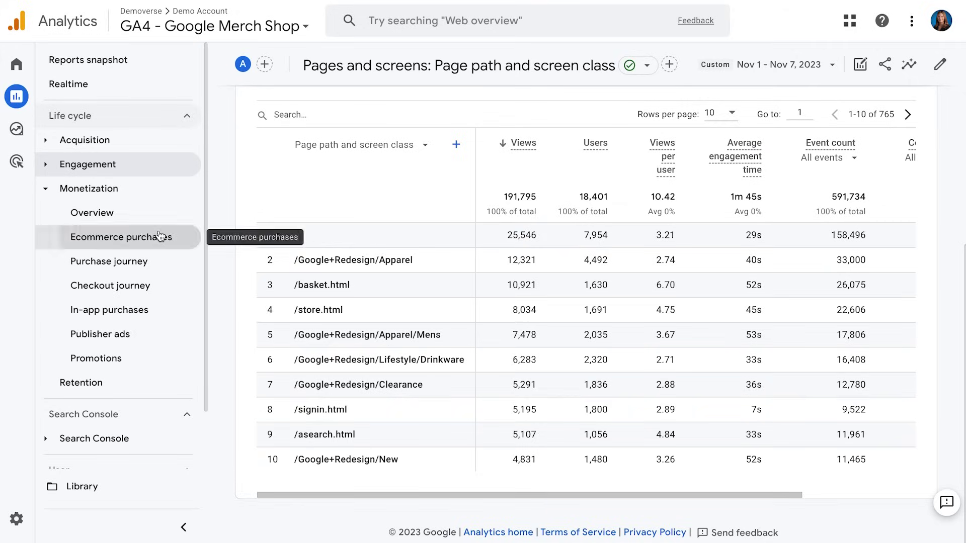
Review the Ecommerce purchases item table and its Item name dimension options, then go to Purchase journey
click(160, 235)
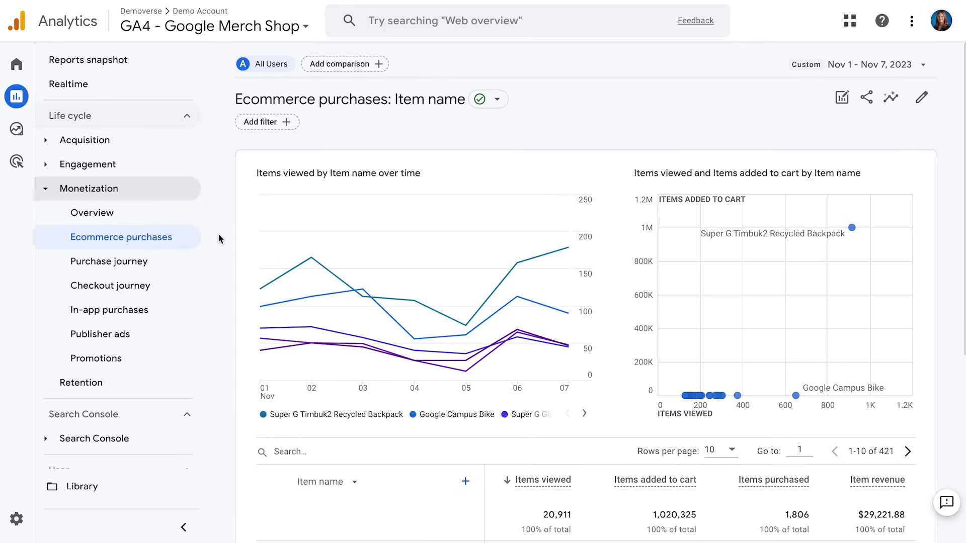
scroll(220, 234, down, 5)
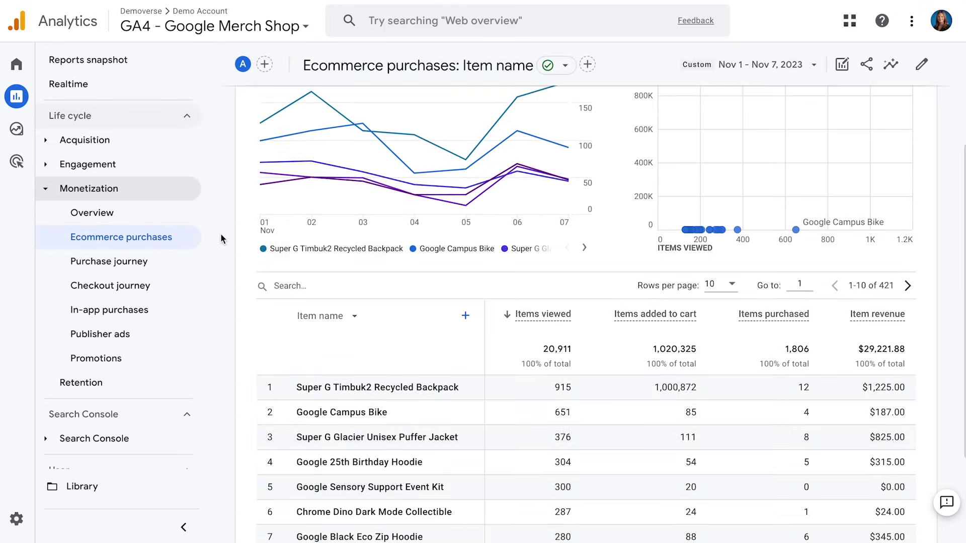
scroll(220, 233, down, 2)
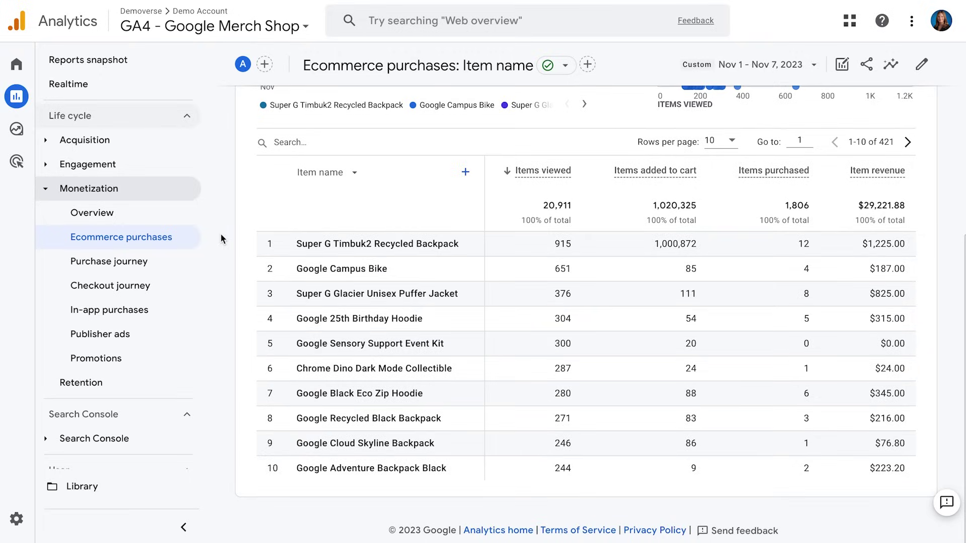
click(353, 173)
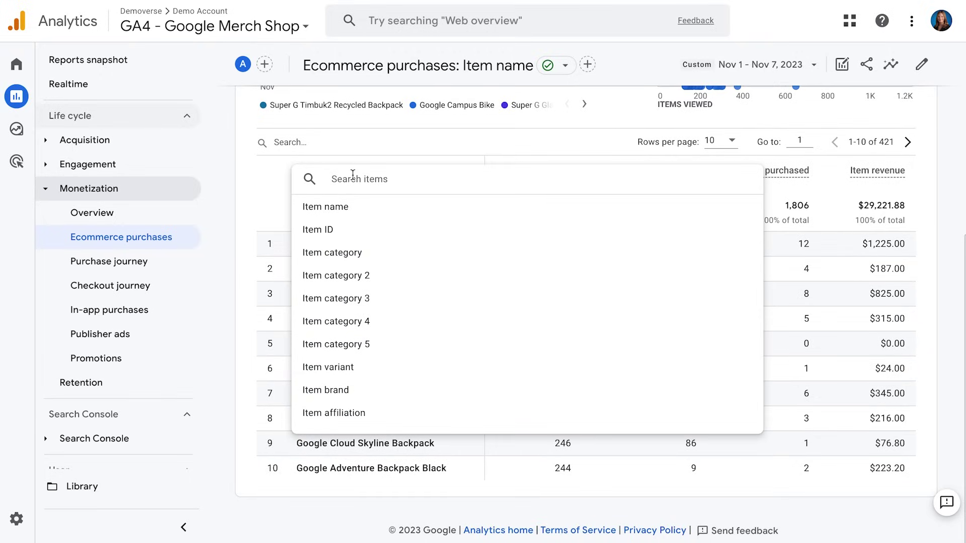
click(219, 226)
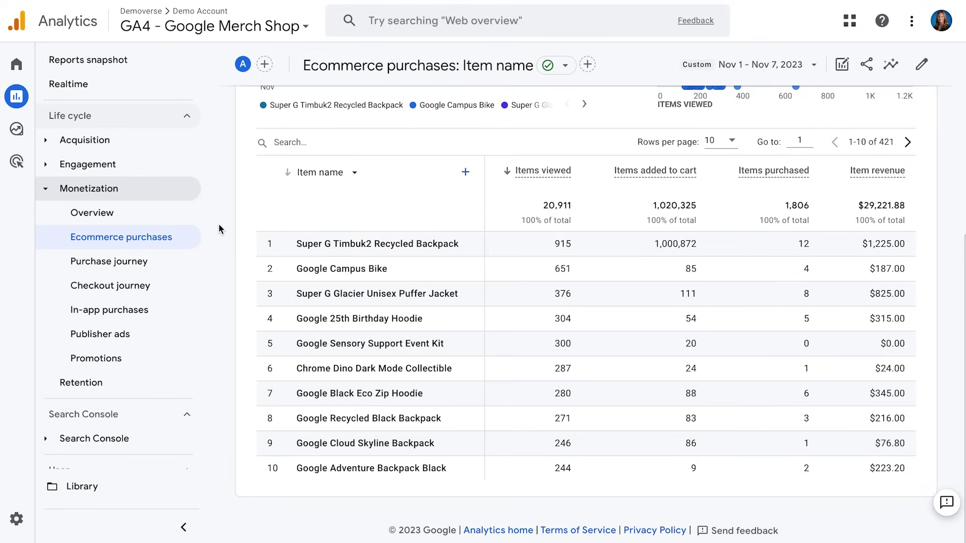
click(145, 263)
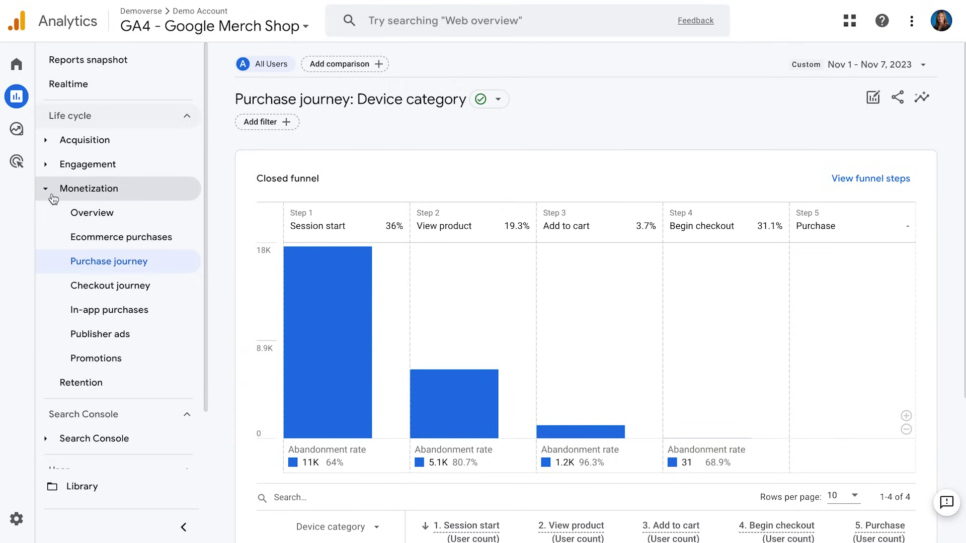
Collapse Monetization, view the Retention overview, and expand the Search Console reports group
click(50, 195)
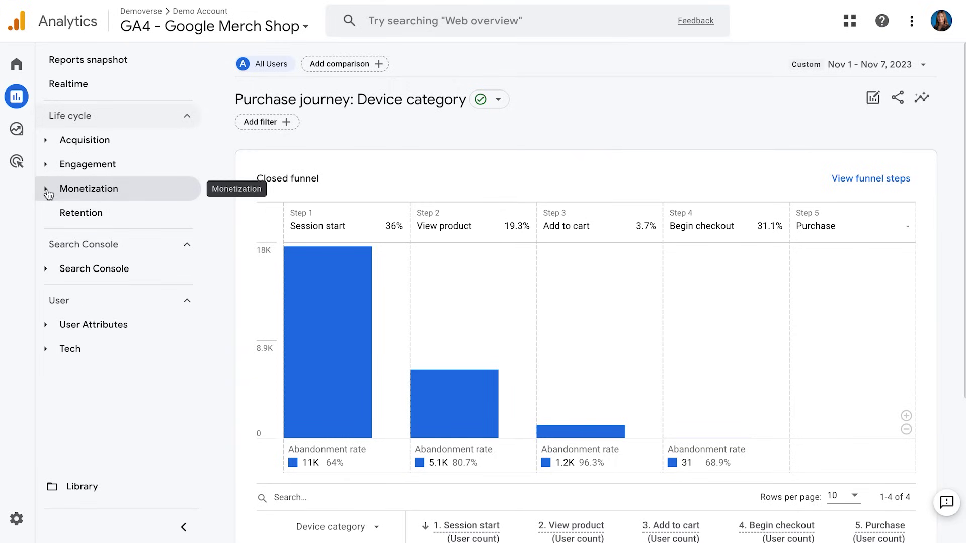
click(133, 213)
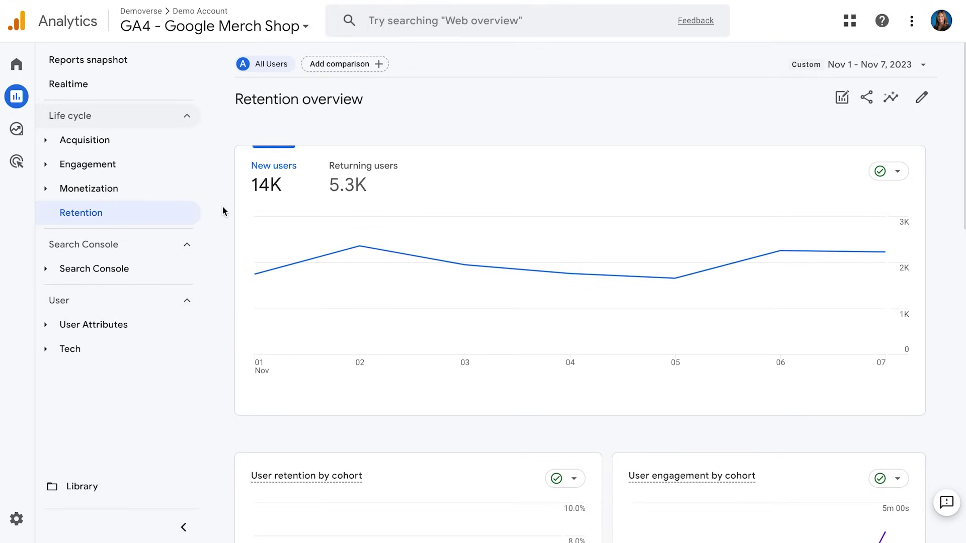
click(58, 272)
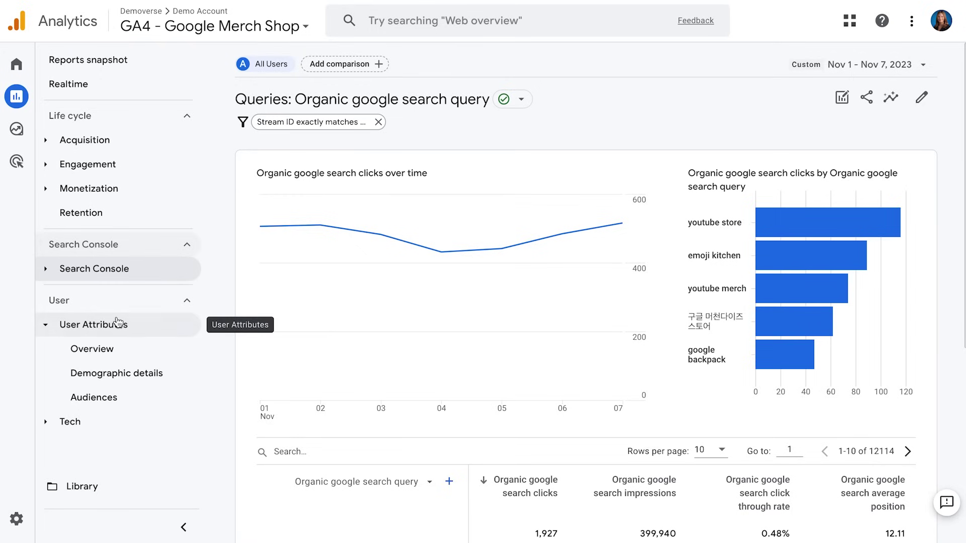
Open the Demographic details report under User Attributes
click(138, 377)
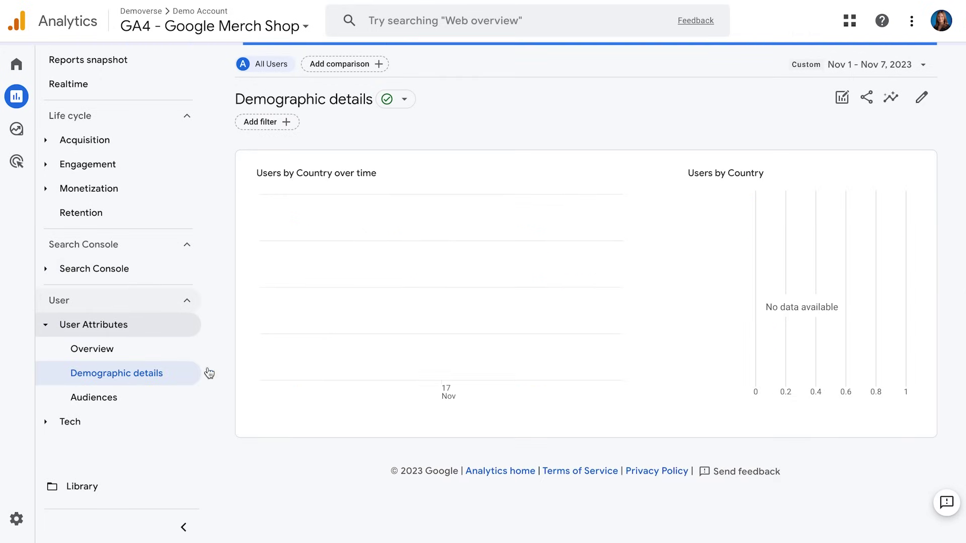
Scan the country users table (18,401 users, 123 countries), then open Tech details under Tech
scroll(231, 397, down, 6)
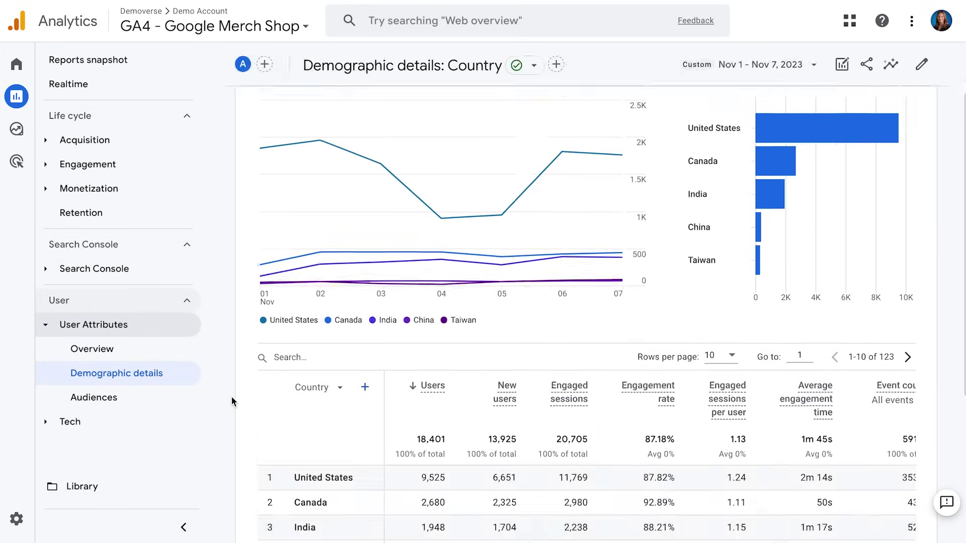
scroll(231, 396, down, 1)
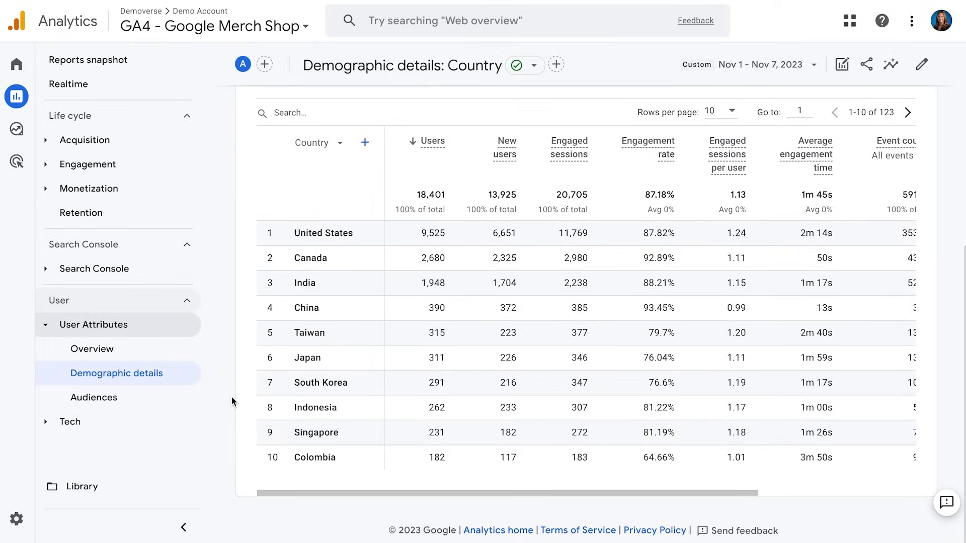
click(136, 420)
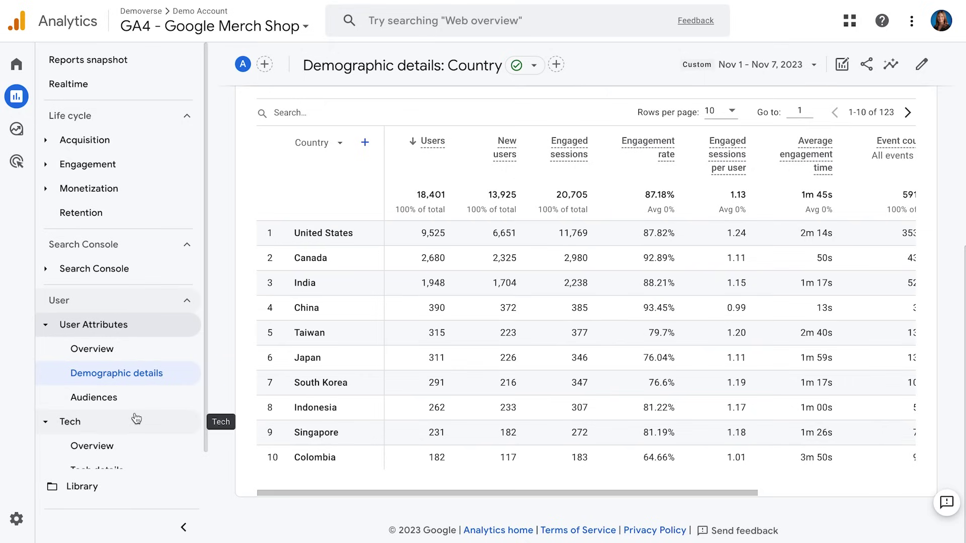
click(136, 450)
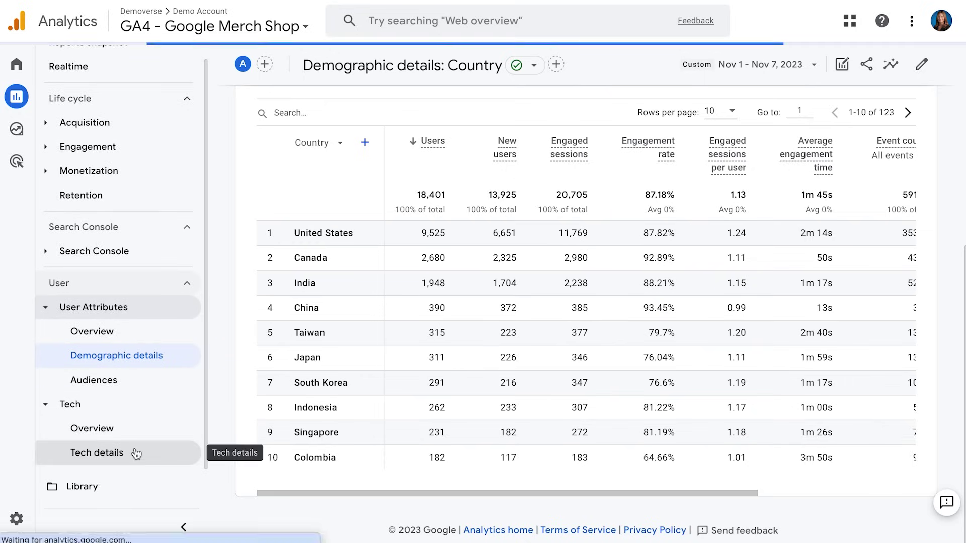